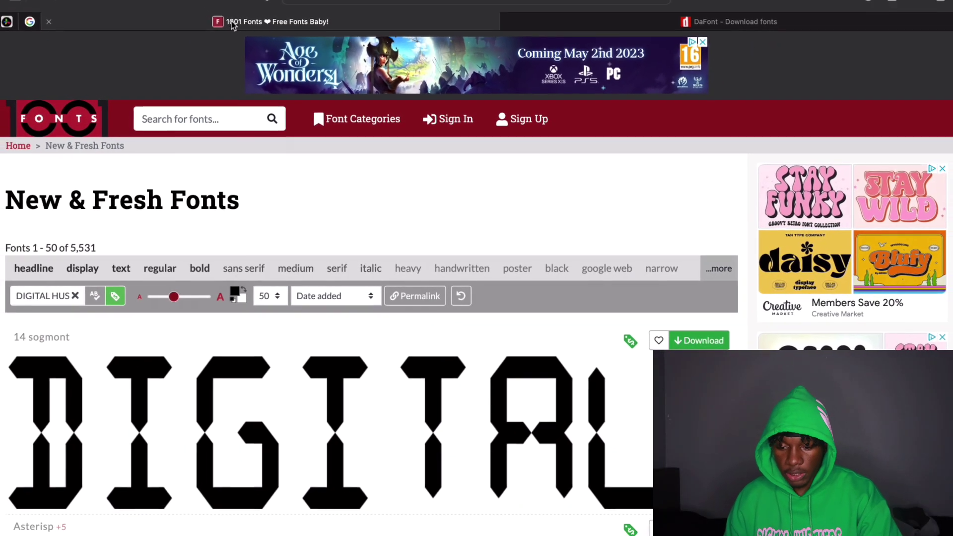
Switch between the 1001 Fonts and DaFont sites and examine DaFont's font categories and recently added fonts
click(695, 28)
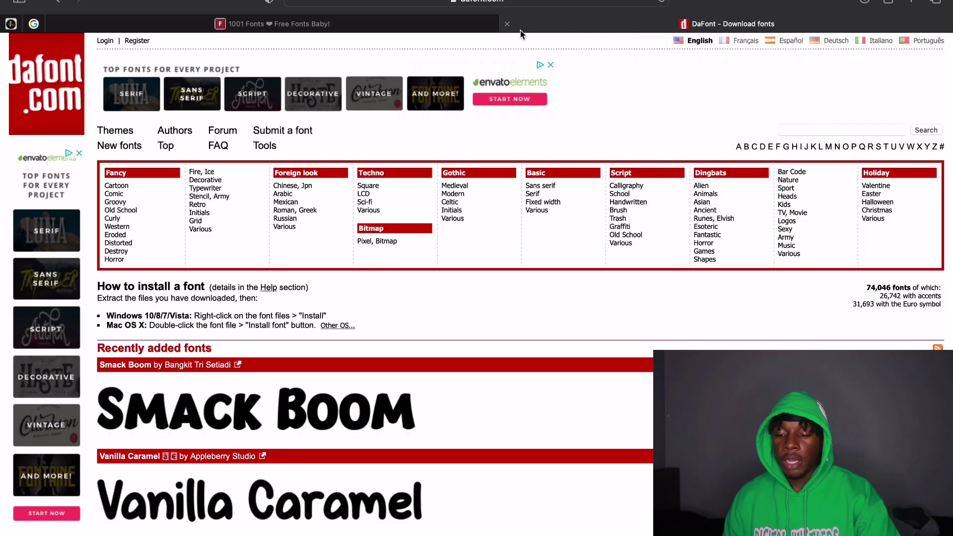
click(433, 19)
click(570, 28)
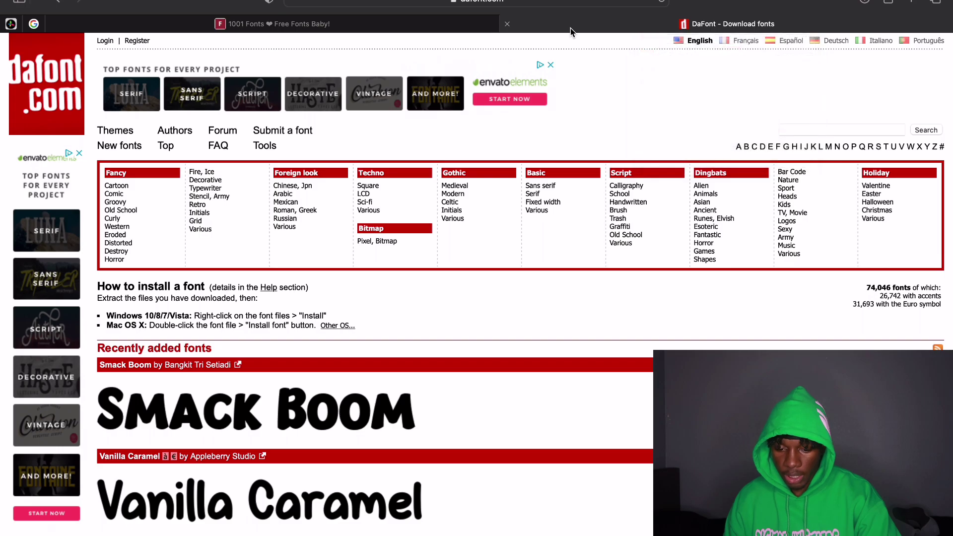
click(428, 26)
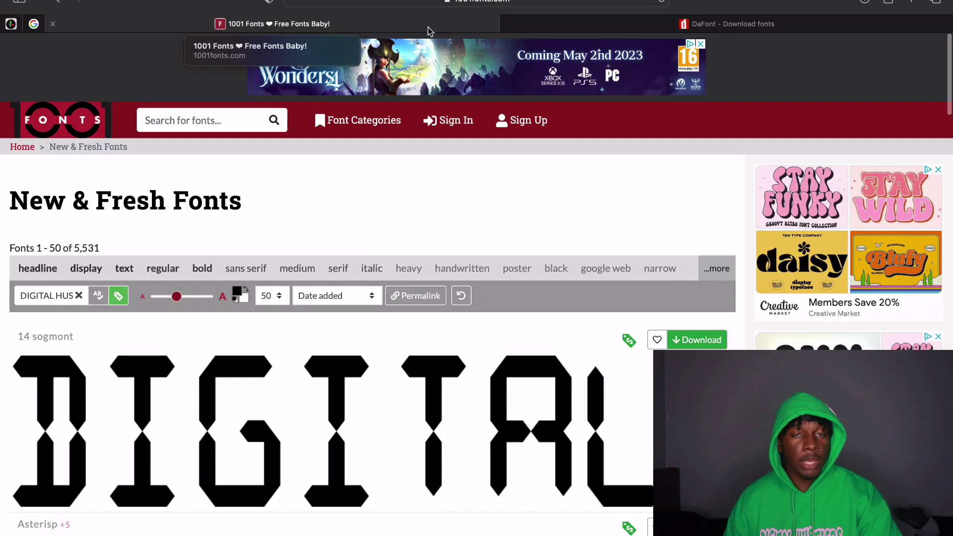
click(615, 23)
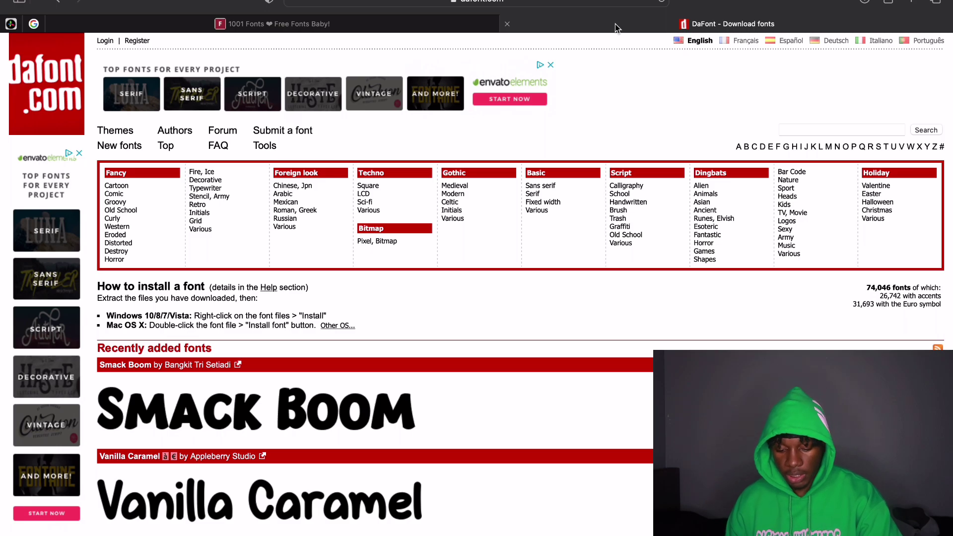
scroll(481, 255, down, 5)
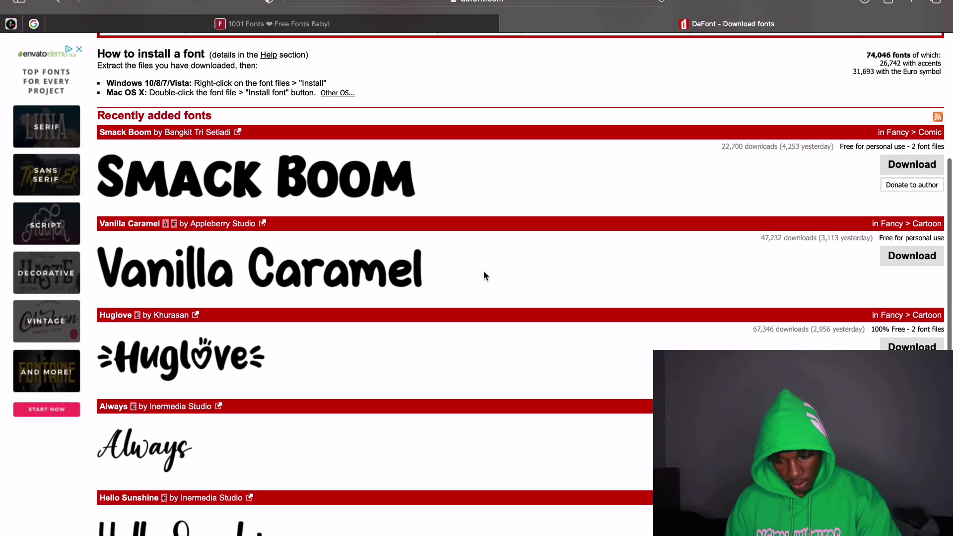
scroll(485, 276, down, 4)
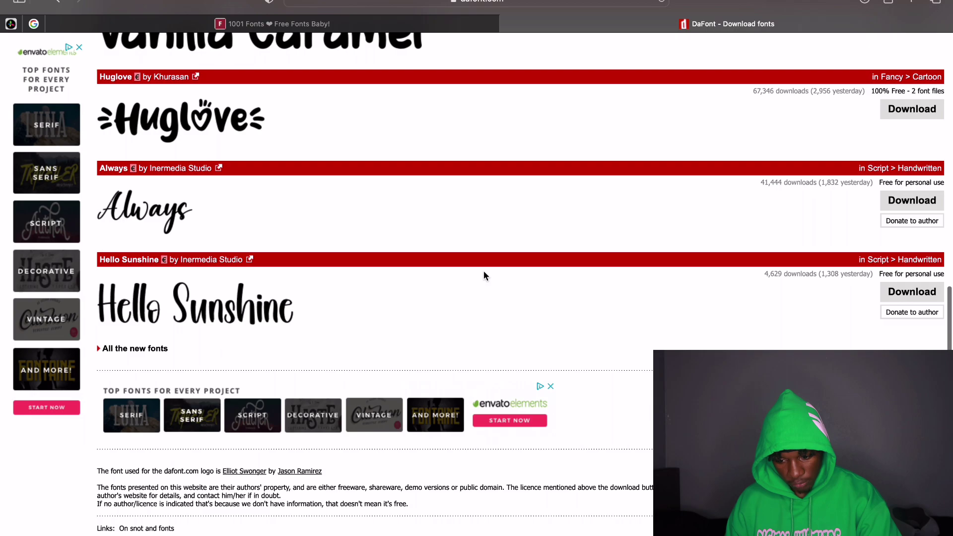
scroll(175, 158, up, 1)
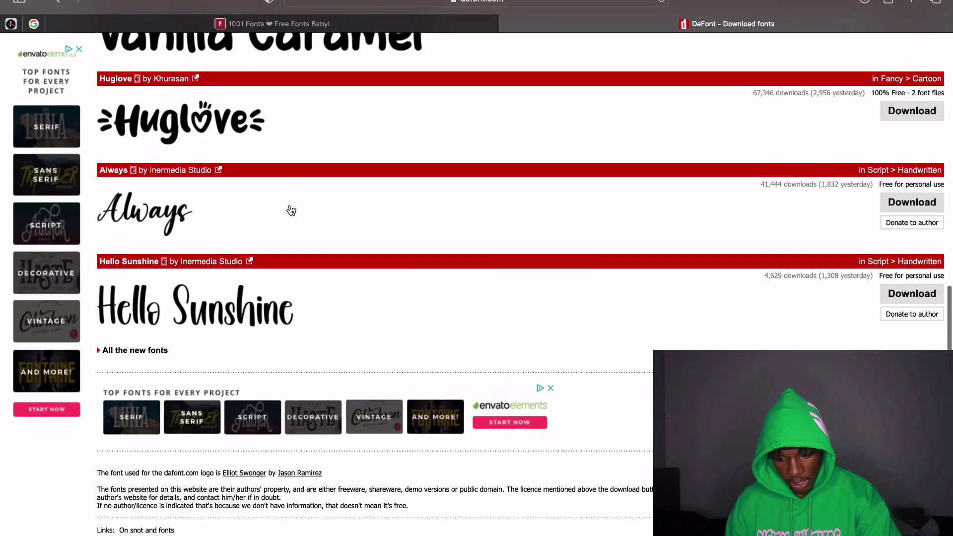
scroll(290, 190, up, 9)
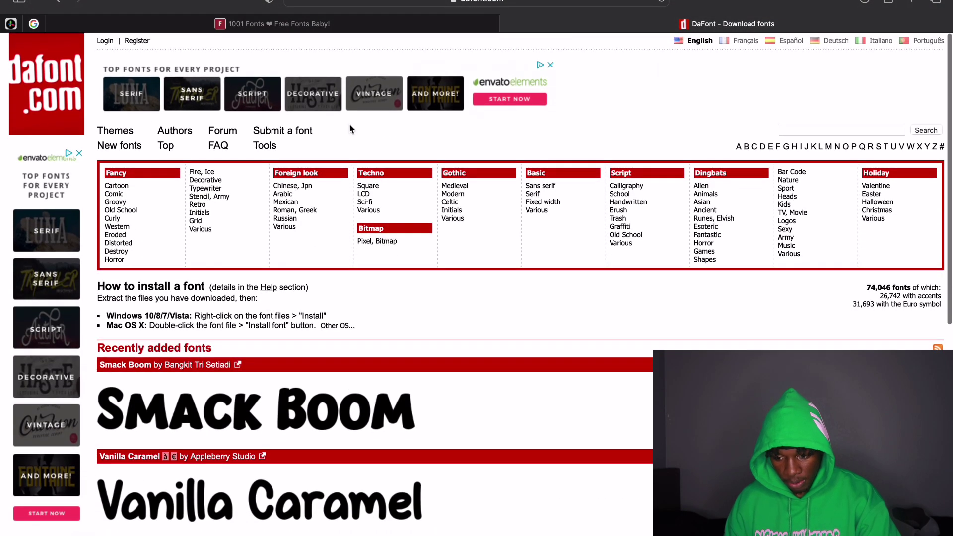
Return to the 1001 Fonts site and replace the custom preview text with "Wifimoney"
click(363, 27)
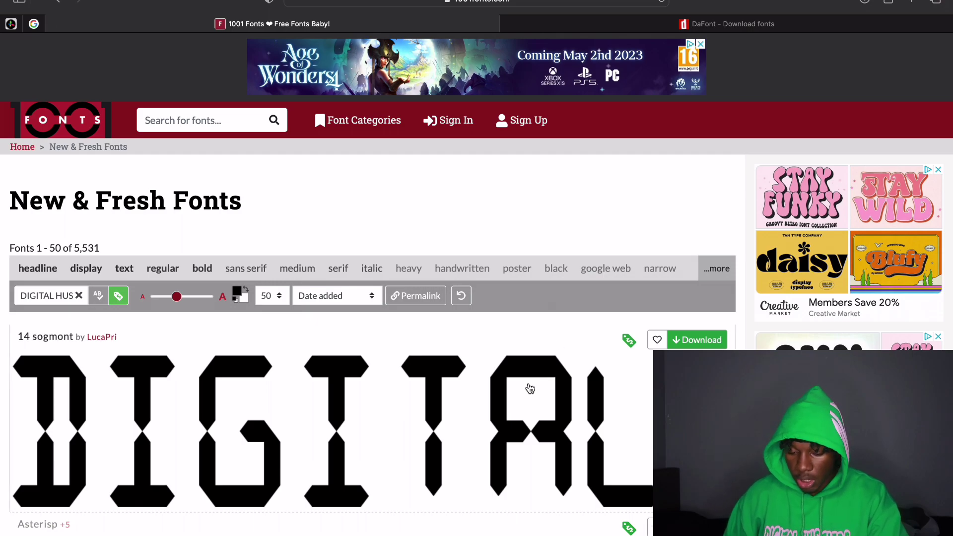
scroll(395, 361, down, 9)
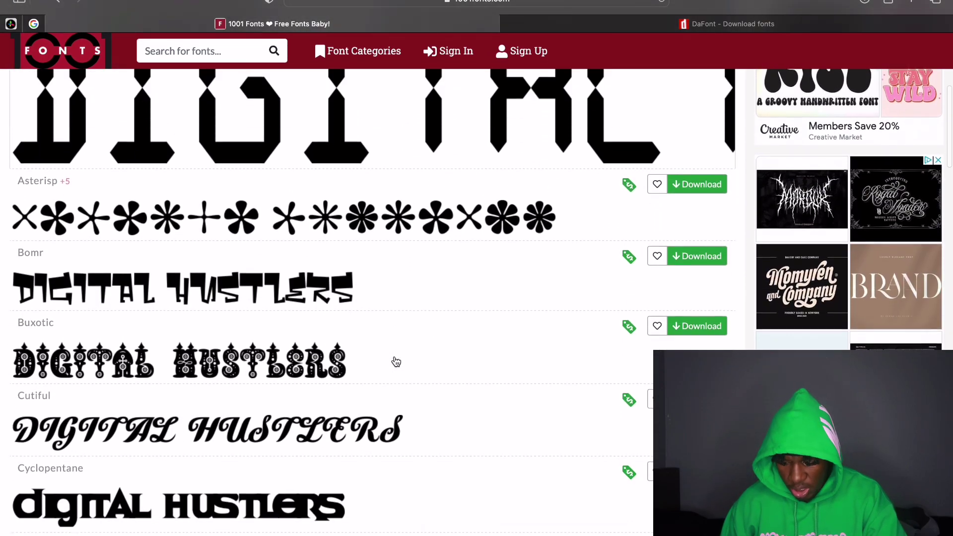
scroll(395, 362, up, 10)
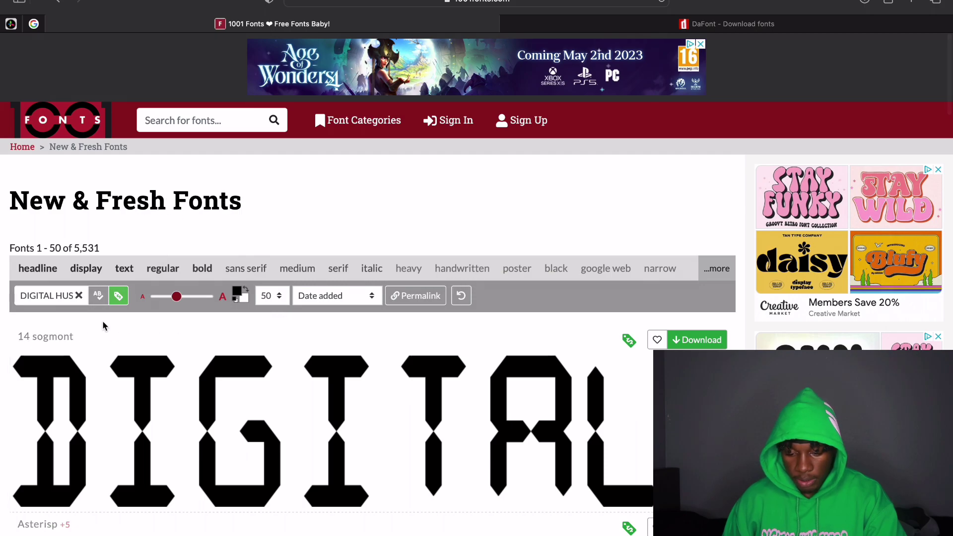
click(79, 295)
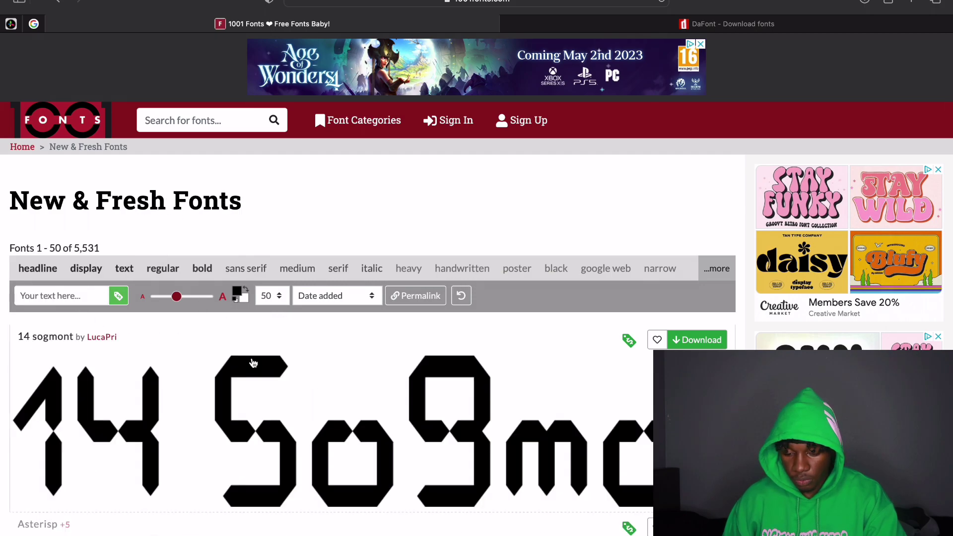
scroll(257, 366, down, 1)
scroll(256, 366, down, 2)
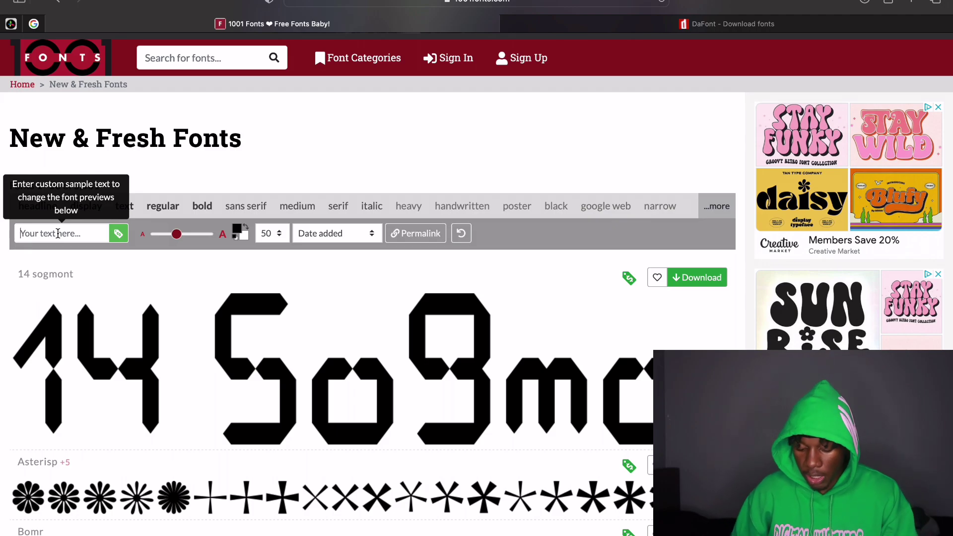
text(Wifimoeny)
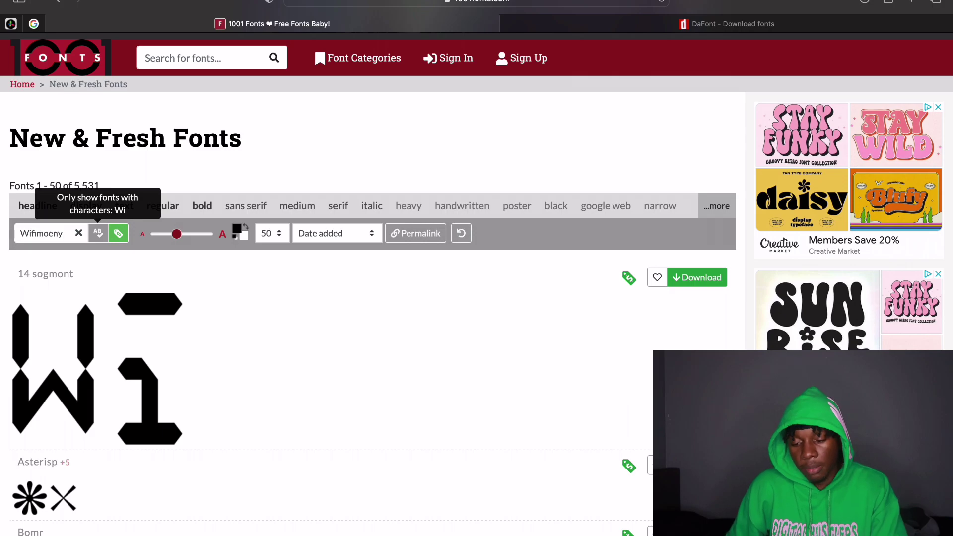
key(BackSpace)
key(BackSpace)
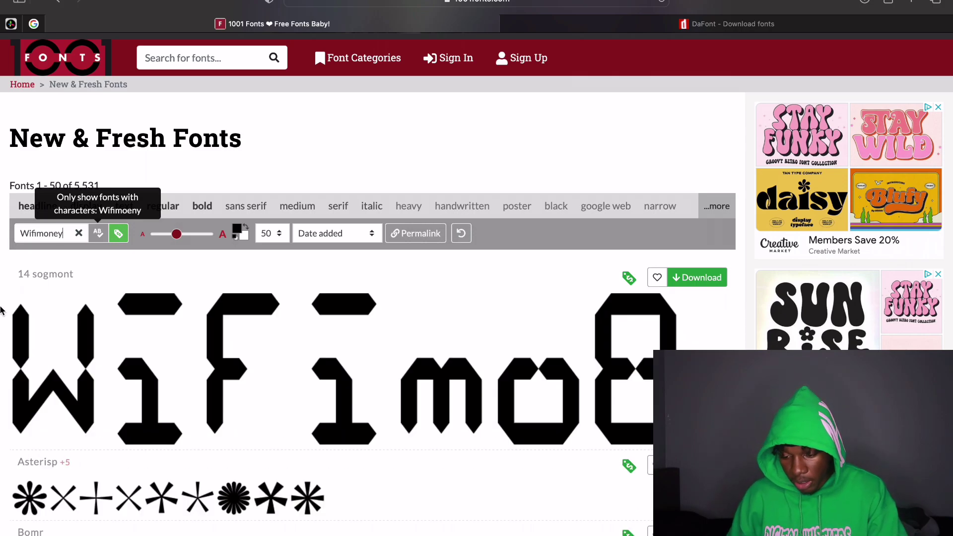
click(120, 235)
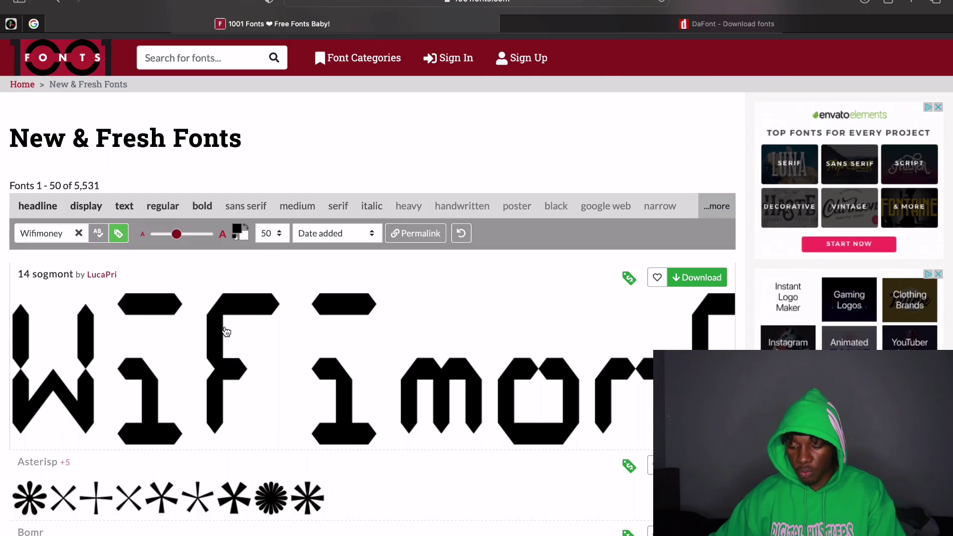
Reduce the font preview size to 28pt and check the first previews in the list
drag(176, 233, 161, 234)
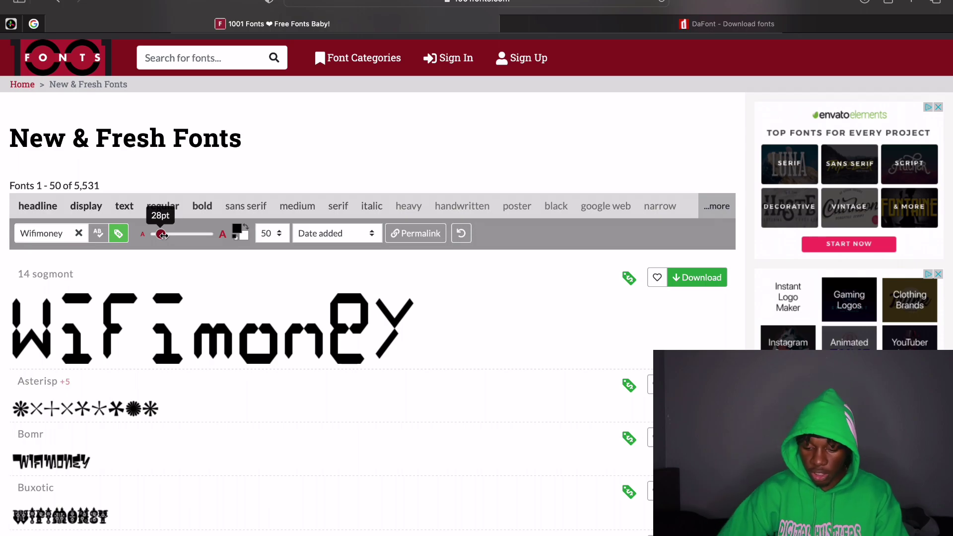
scroll(310, 396, down, 3)
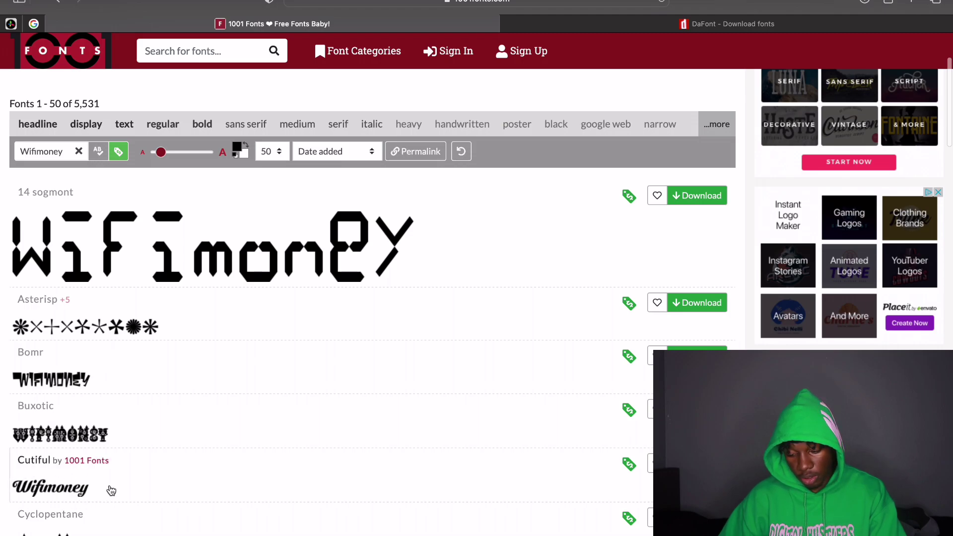
scroll(136, 389, down, 1)
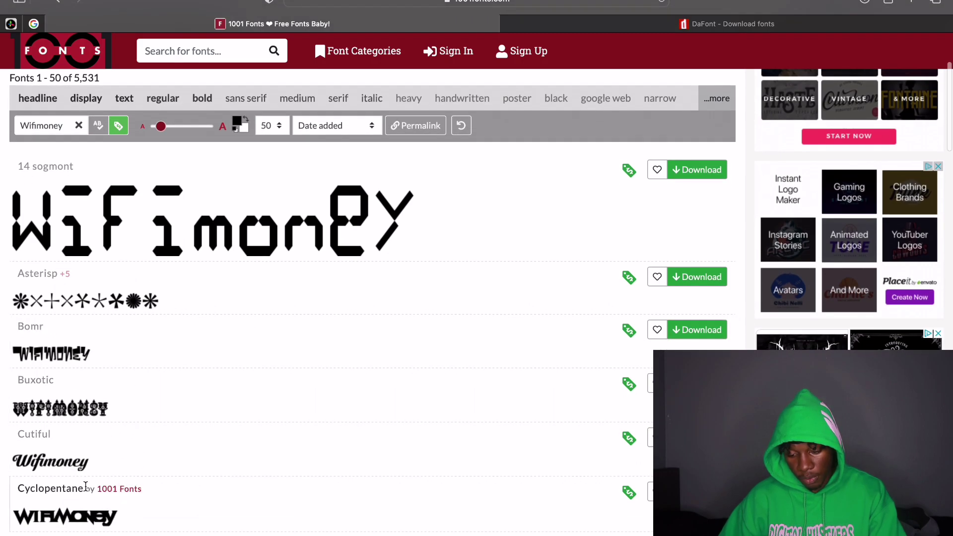
scroll(70, 493, up, 2)
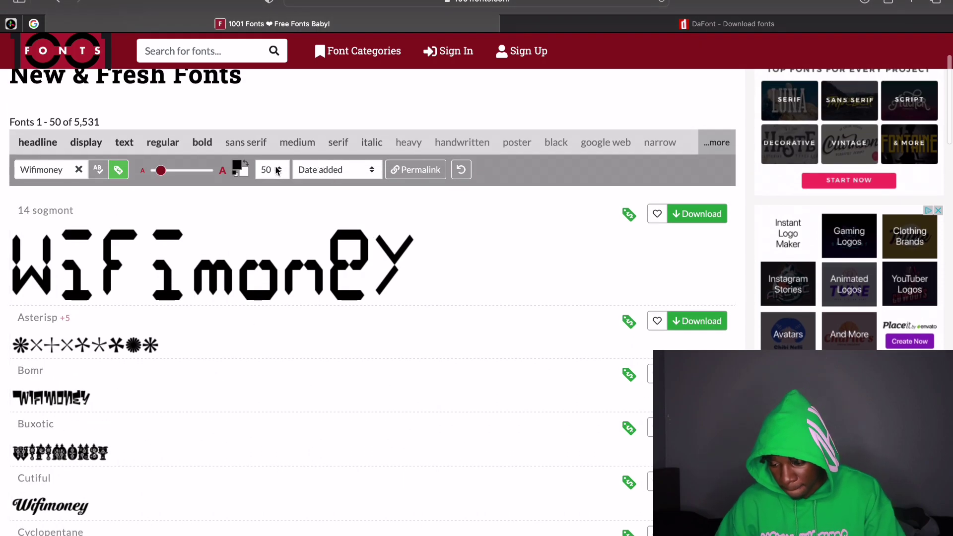
Review the fonts-per-page and sorting options, keeping 50 fonts per page and sorting by date added
click(277, 171)
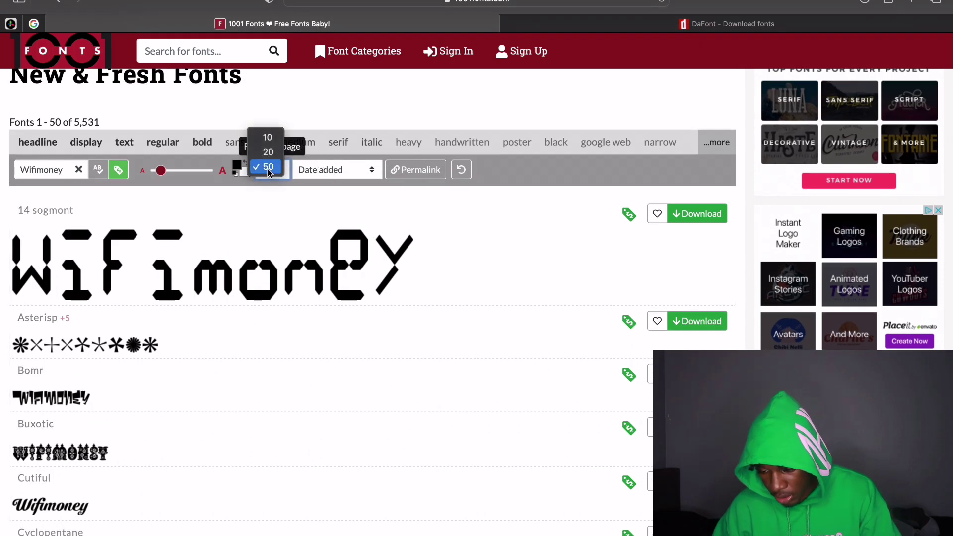
click(268, 168)
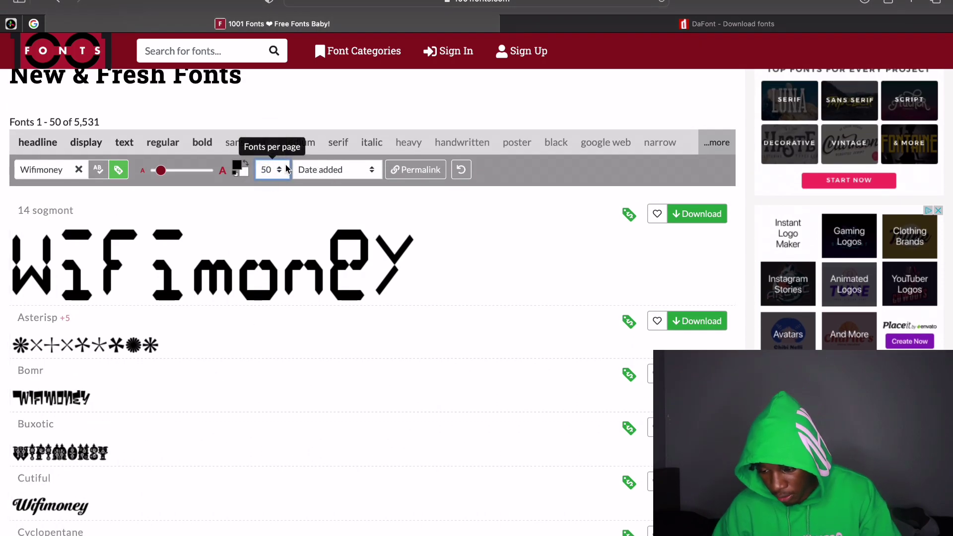
click(321, 175)
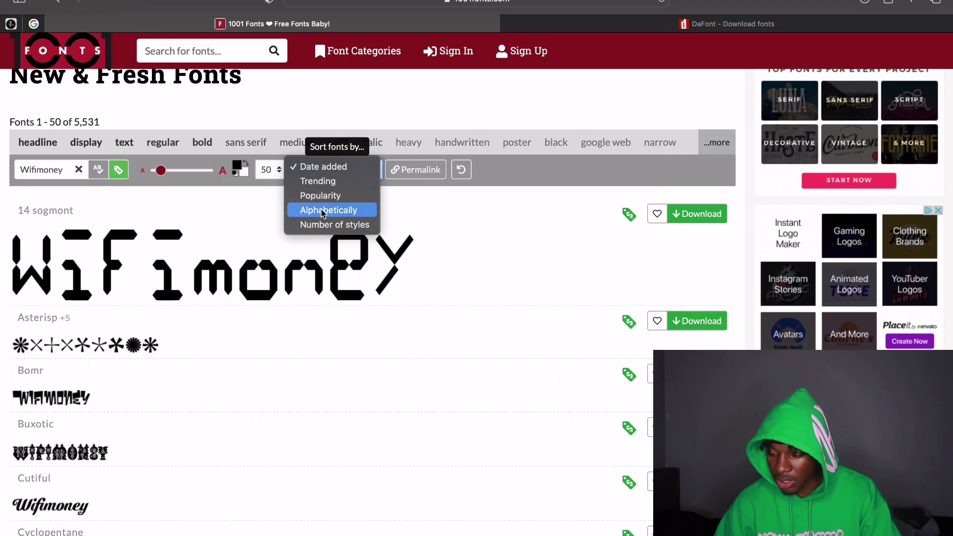
click(532, 165)
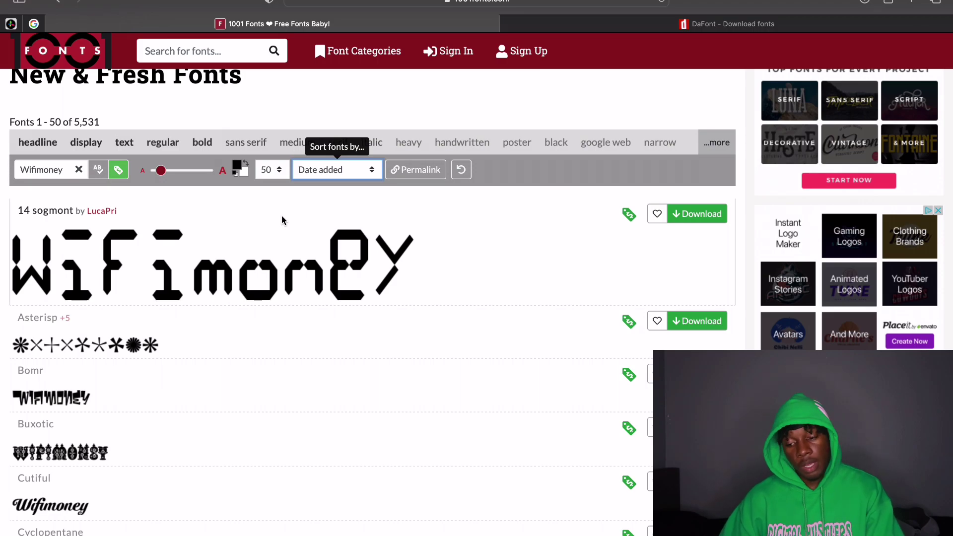
Browse the Wifimoney previews in the new fonts list and open the Leprico font's page
mouse_move(164, 175)
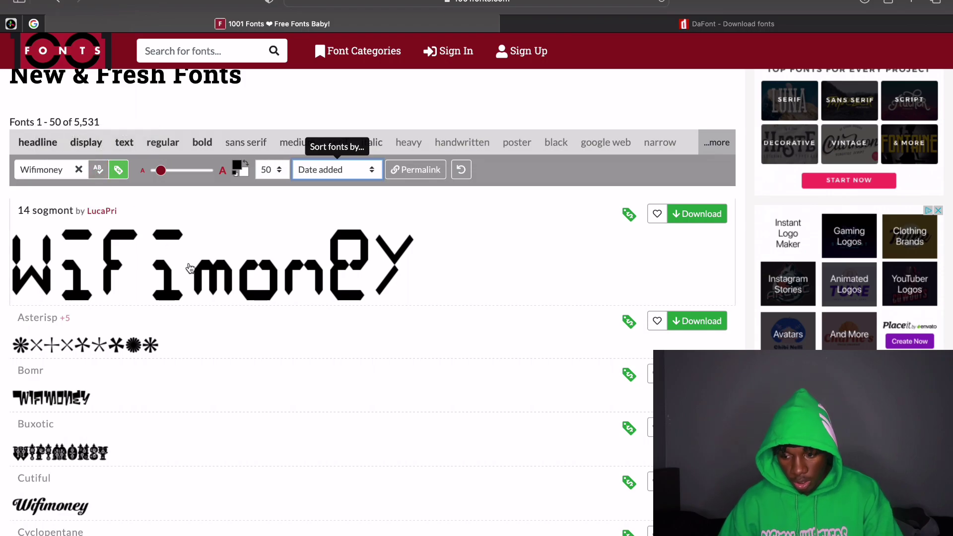
scroll(337, 150, down, 6)
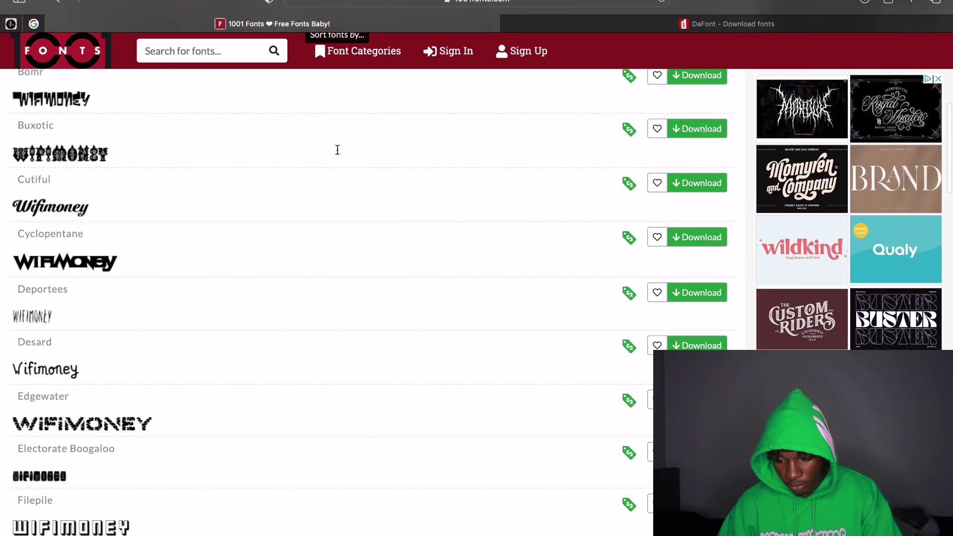
scroll(339, 155, down, 6)
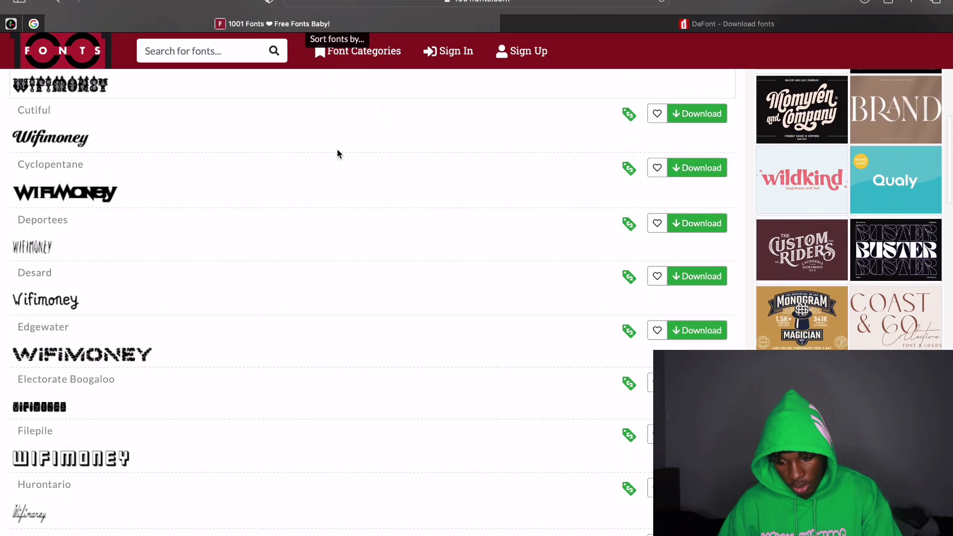
scroll(338, 164, down, 12)
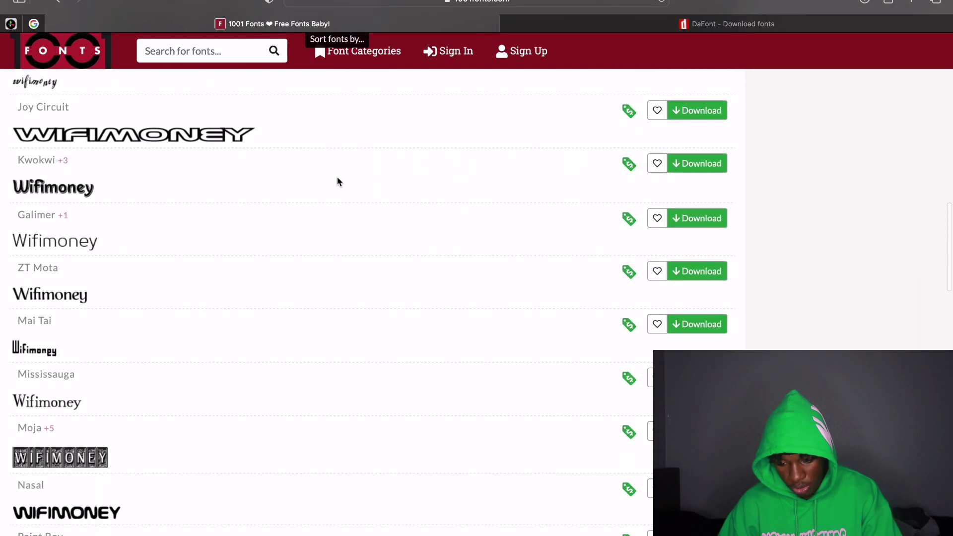
scroll(338, 181, down, 4)
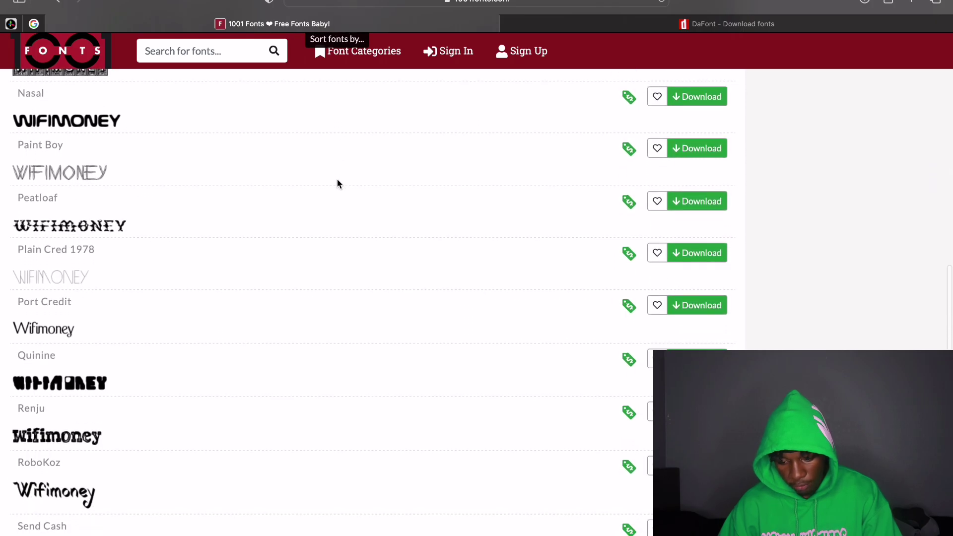
scroll(338, 185, down, 5)
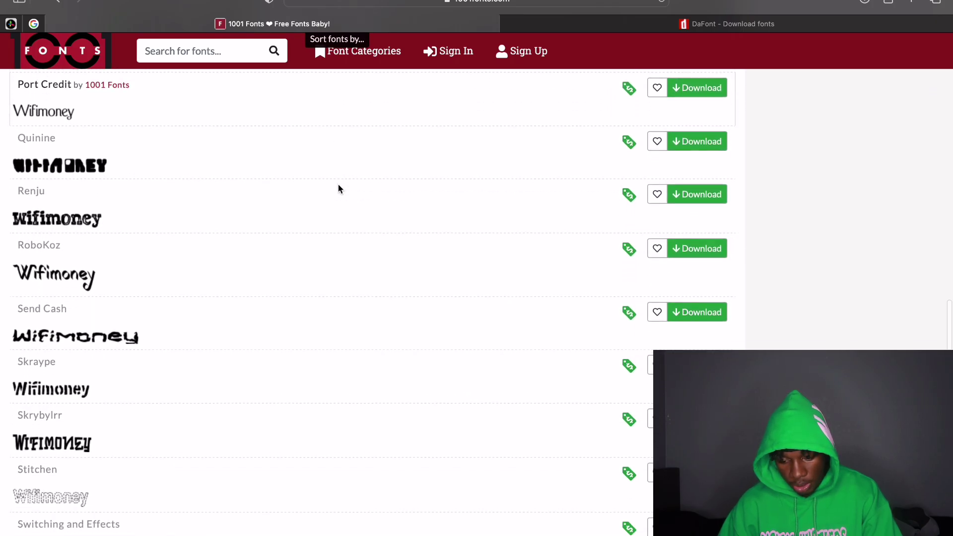
scroll(338, 186, down, 5)
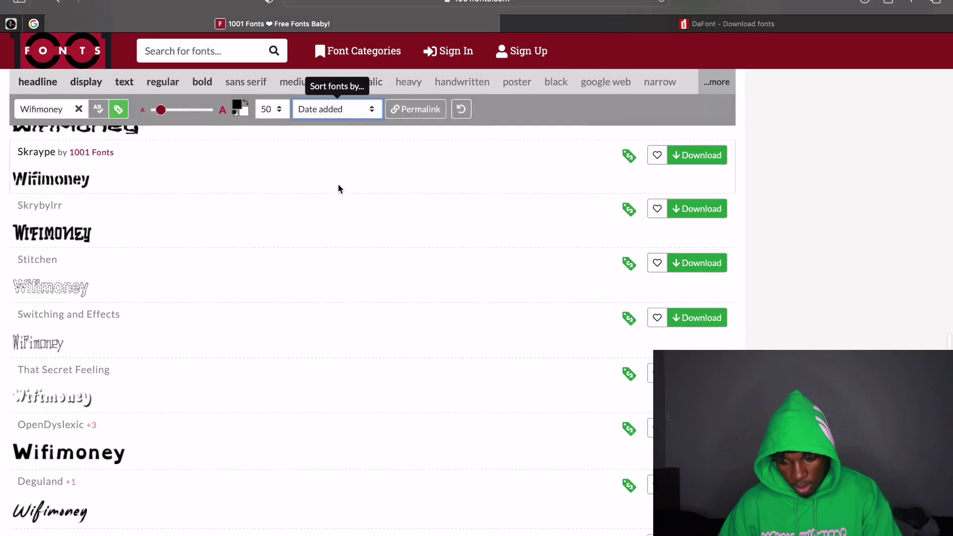
scroll(338, 188, down, 4)
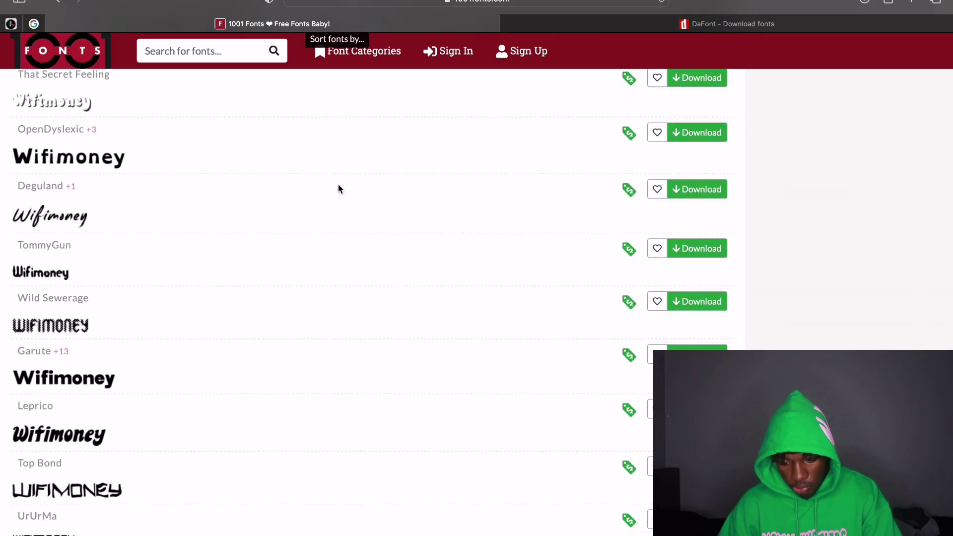
click(106, 388)
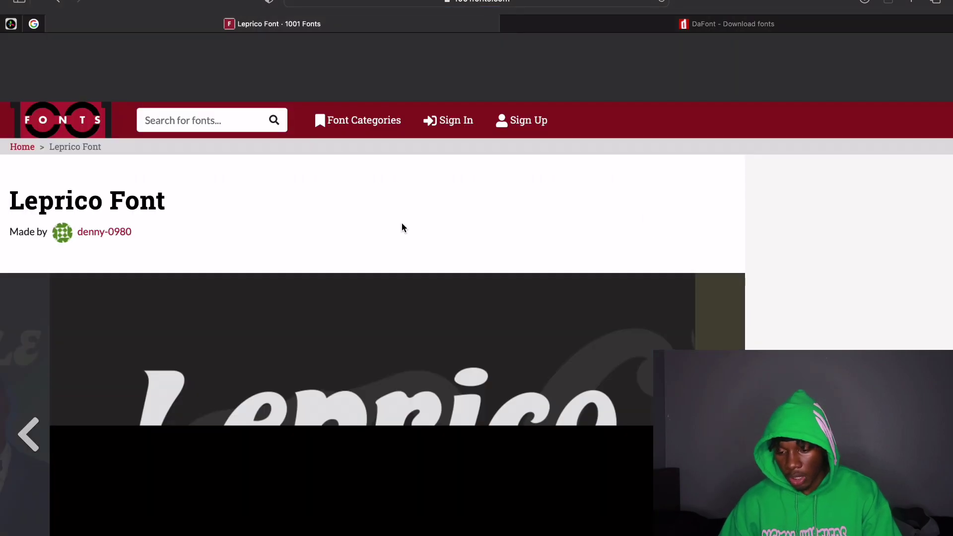
scroll(402, 227, down, 1)
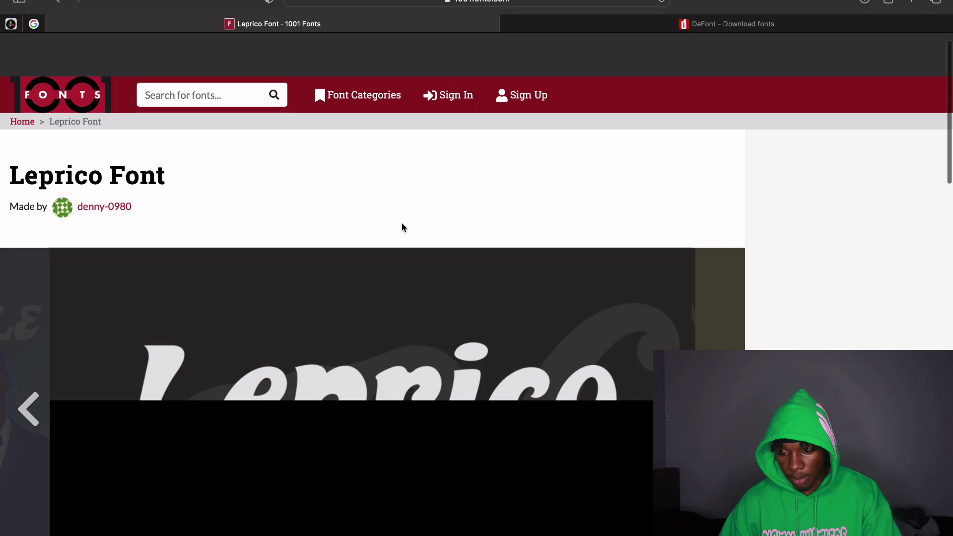
scroll(402, 224, down, 2)
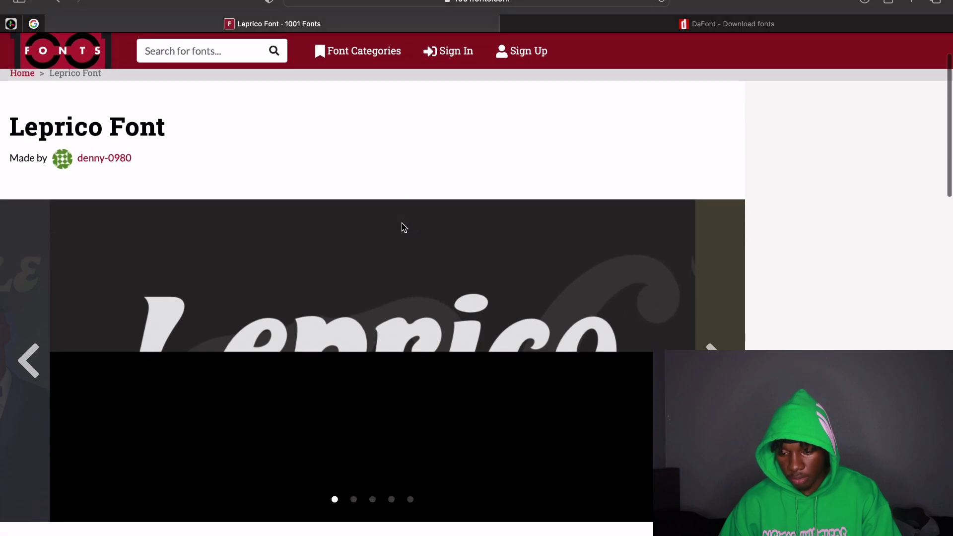
Download the free Leprico font and install Leprico-black.otf through Font Book
scroll(402, 227, down, 9)
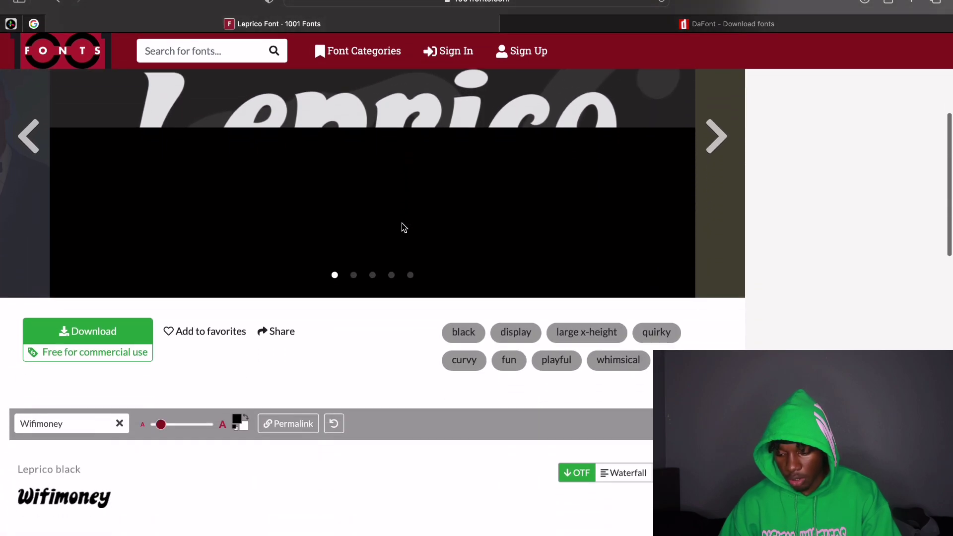
scroll(404, 227, down, 3)
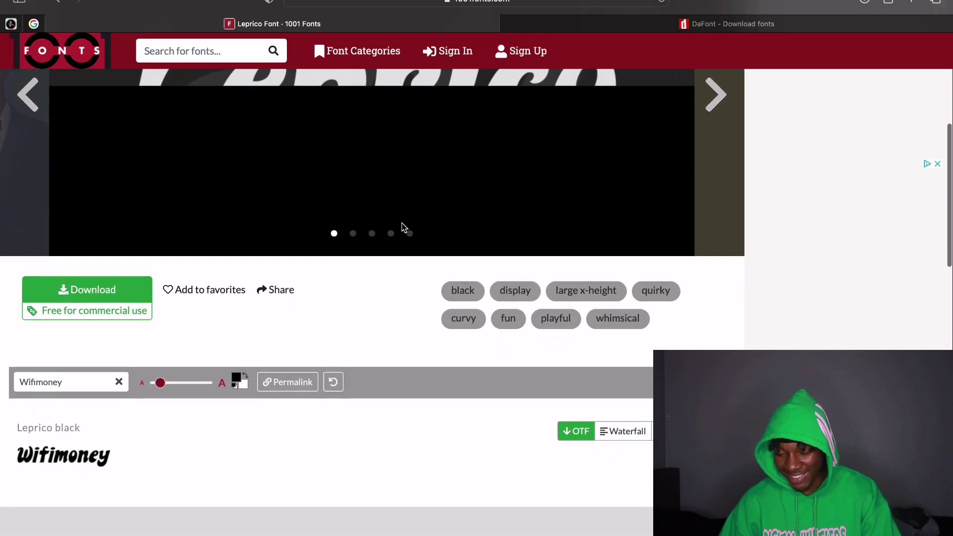
scroll(402, 226, up, 1)
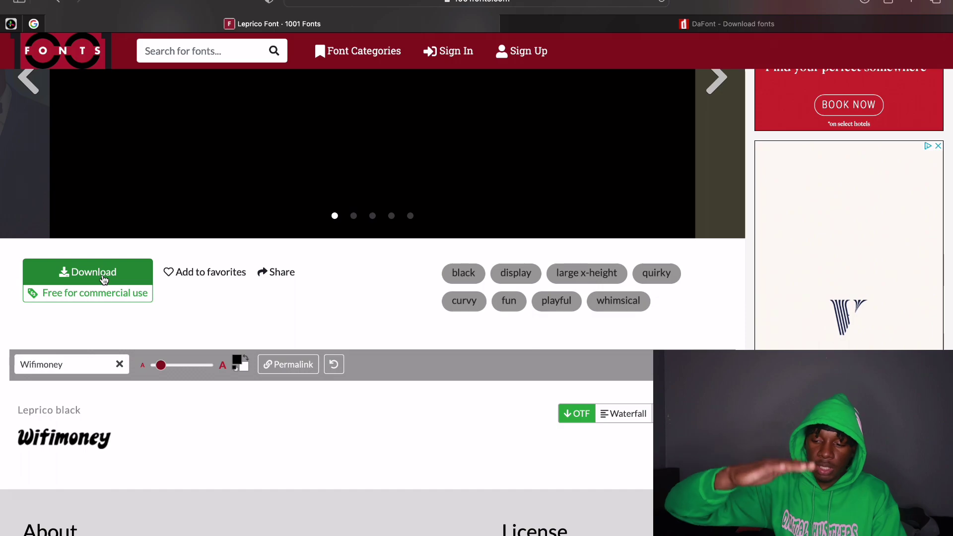
click(868, 2)
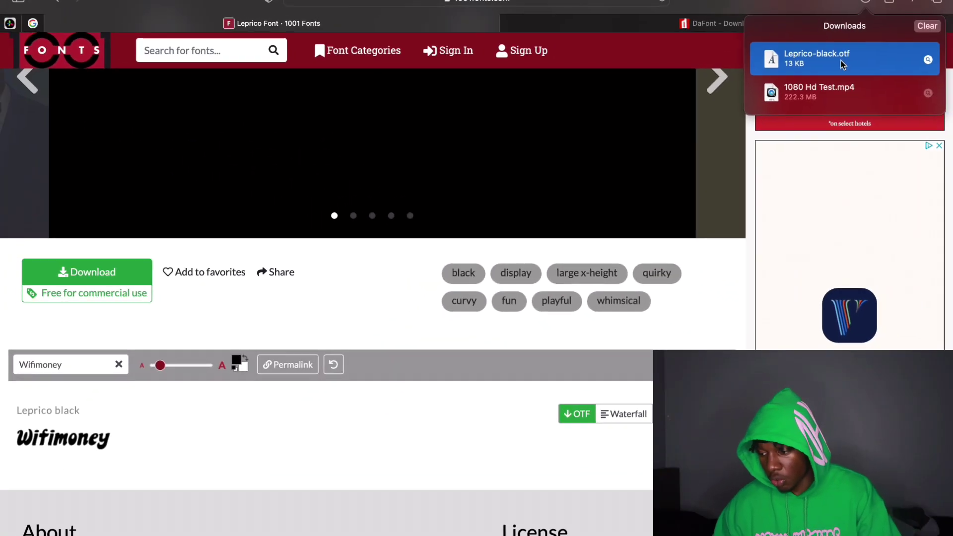
double_click(840, 61)
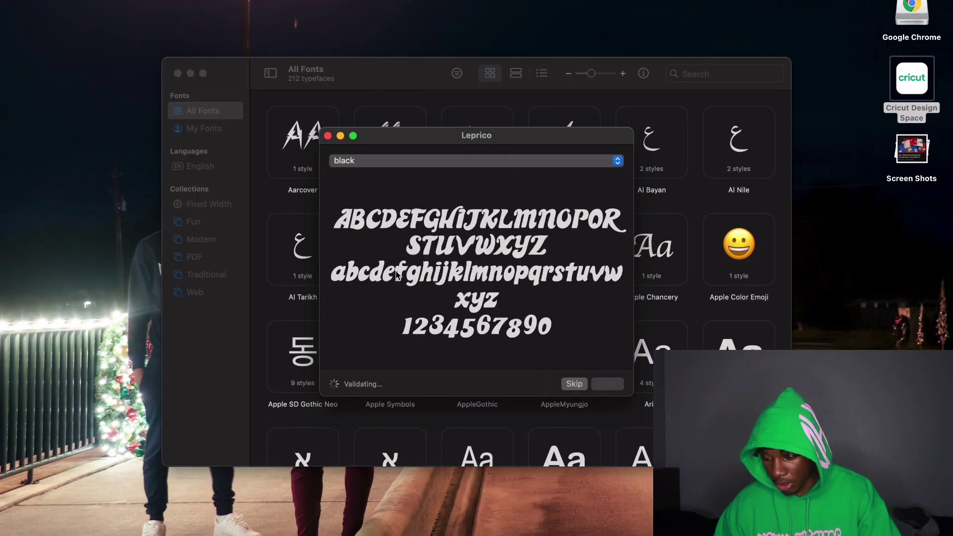
click(606, 386)
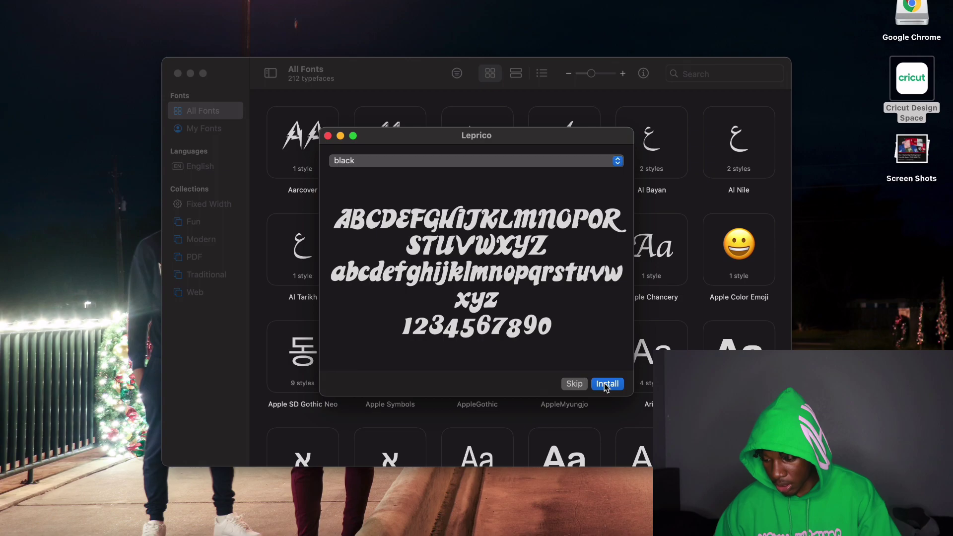
click(191, 74)
Switch to Cricut Design Space and add a text object to the canvas, placed in the empty area beside the DIGITAL HUSTLERS pattern
double_click(916, 83)
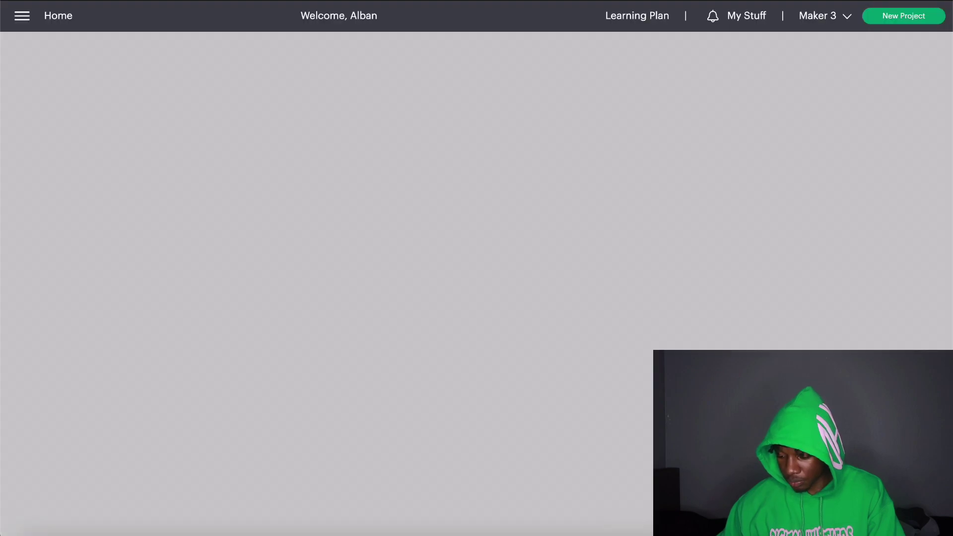
right_click(761, 533)
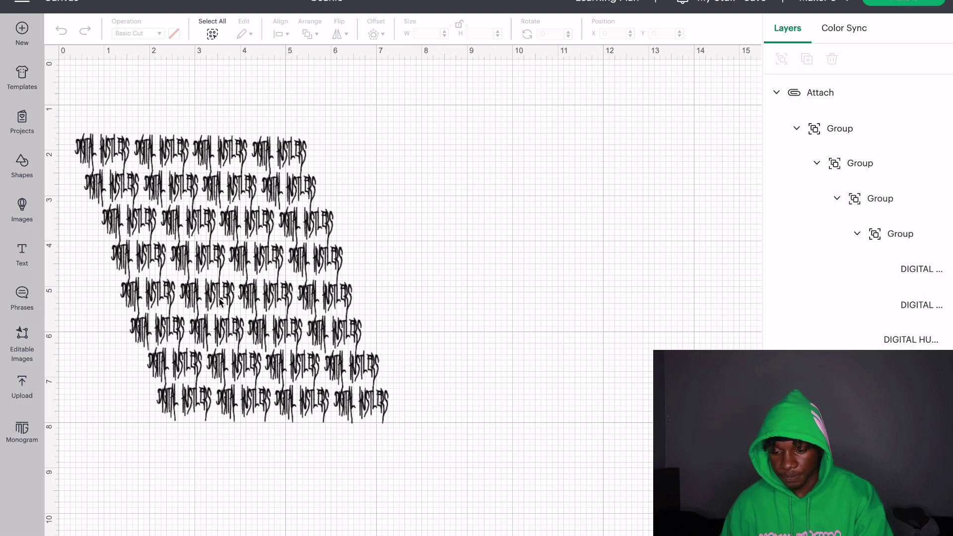
click(23, 255)
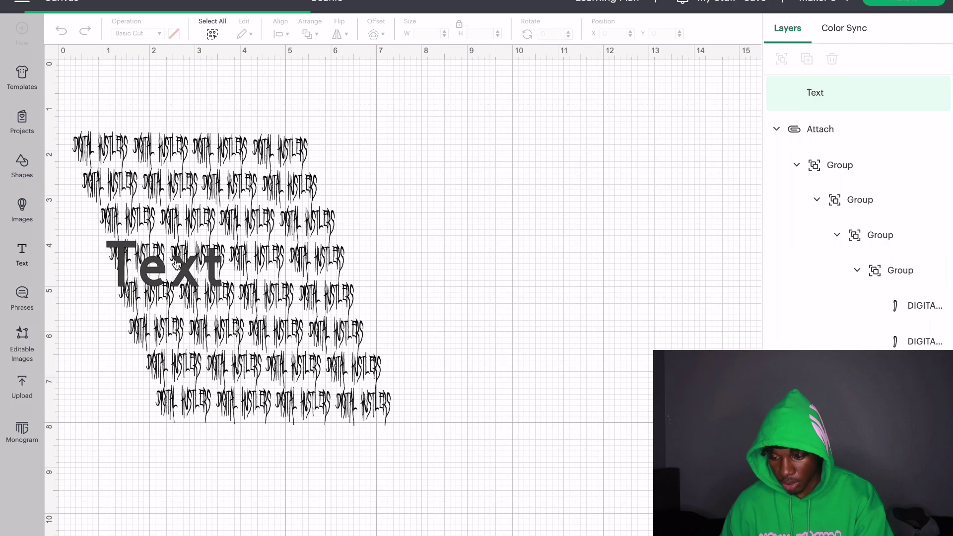
drag(177, 262, 303, 255)
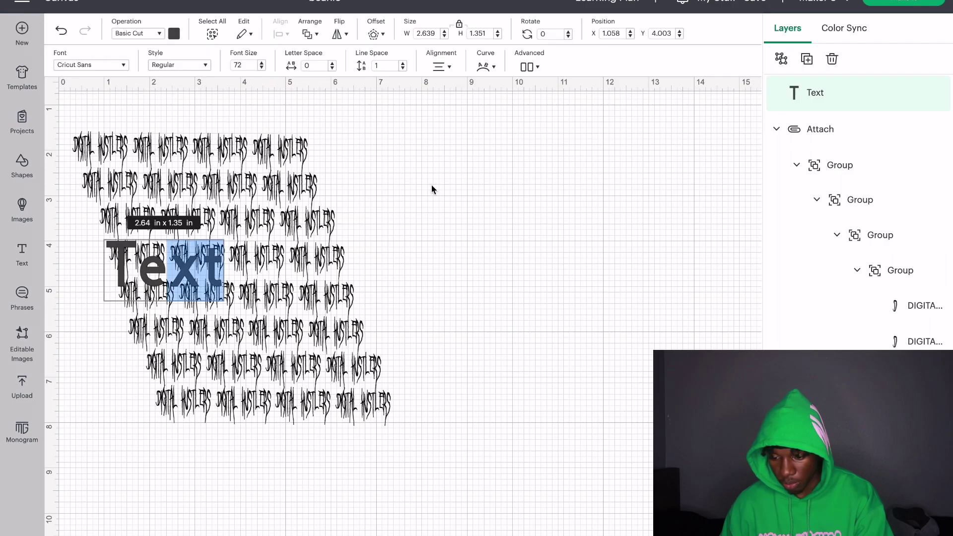
click(62, 322)
drag(141, 278, 476, 202)
Replace the placeholder text with "WIFIMONEY", checking the downloaded font's name in the browser
double_click(556, 199)
click(556, 198)
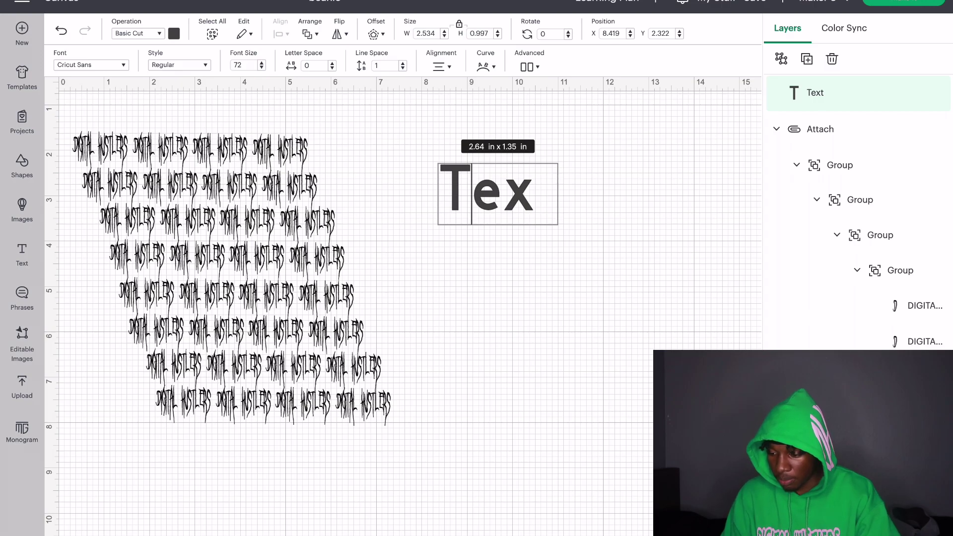
key(BackSpace)
key(BackSpace)
key(BackSpace)
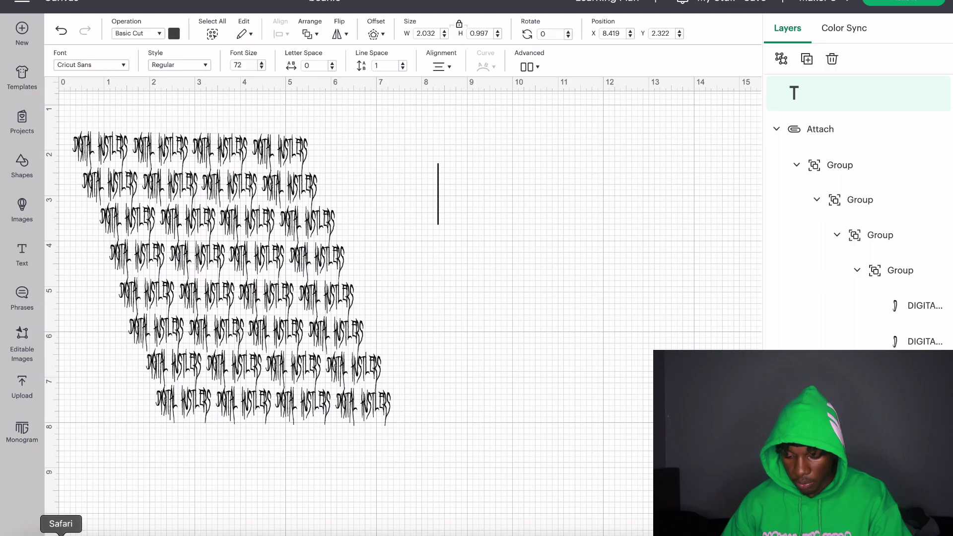
key(super+h)
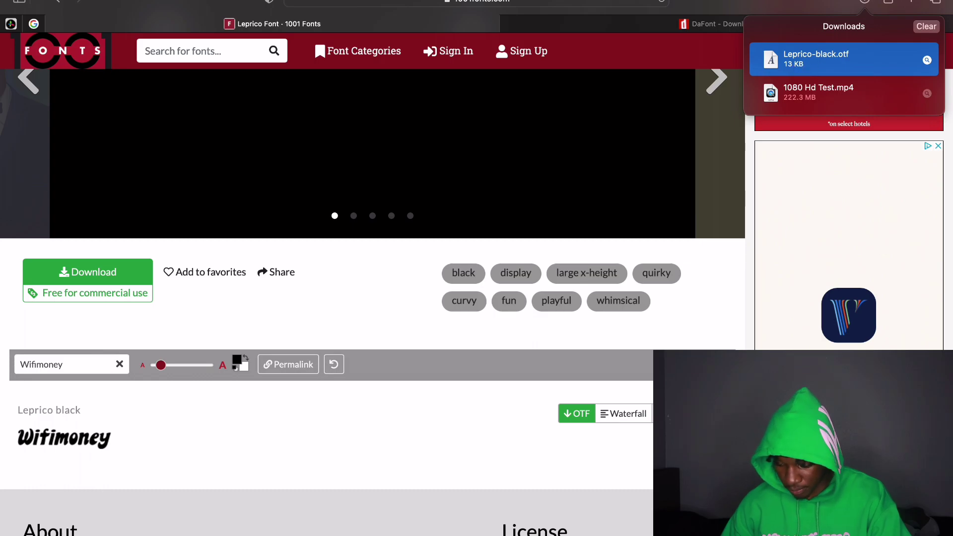
key(ctrl+Right)
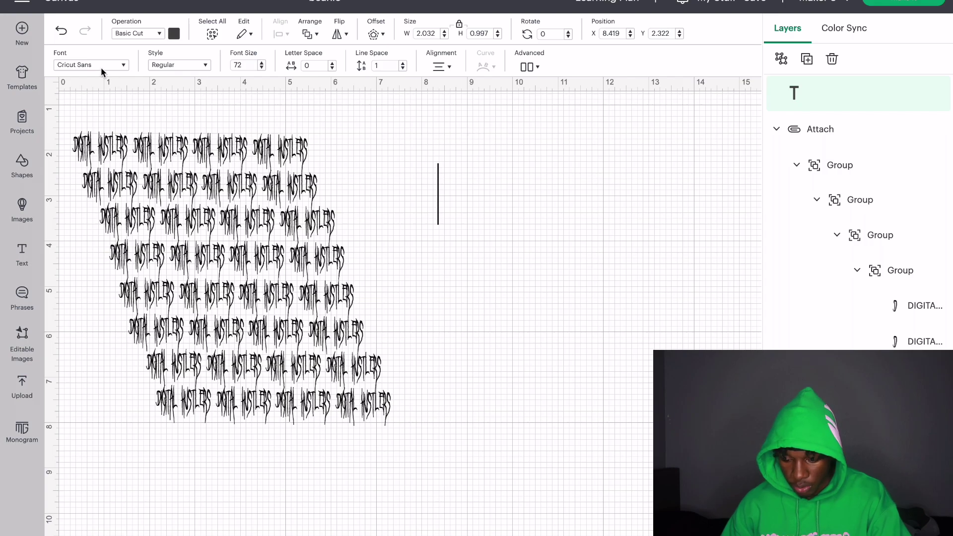
text(Di)
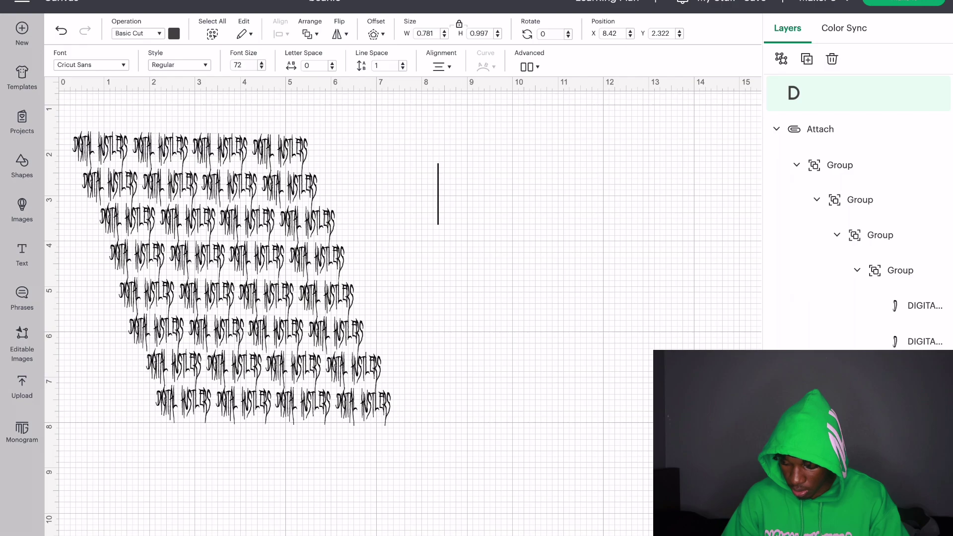
text(WIFIM)
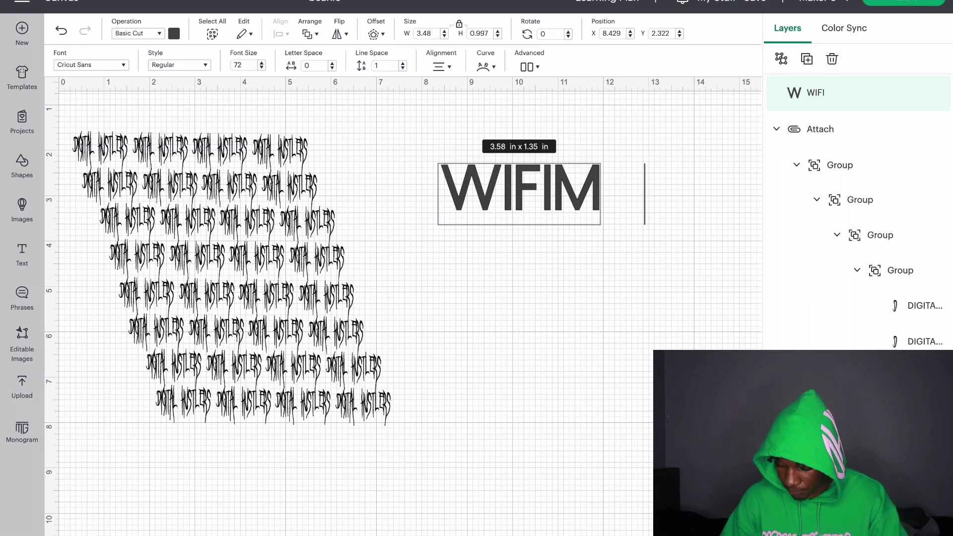
text(ONEY)
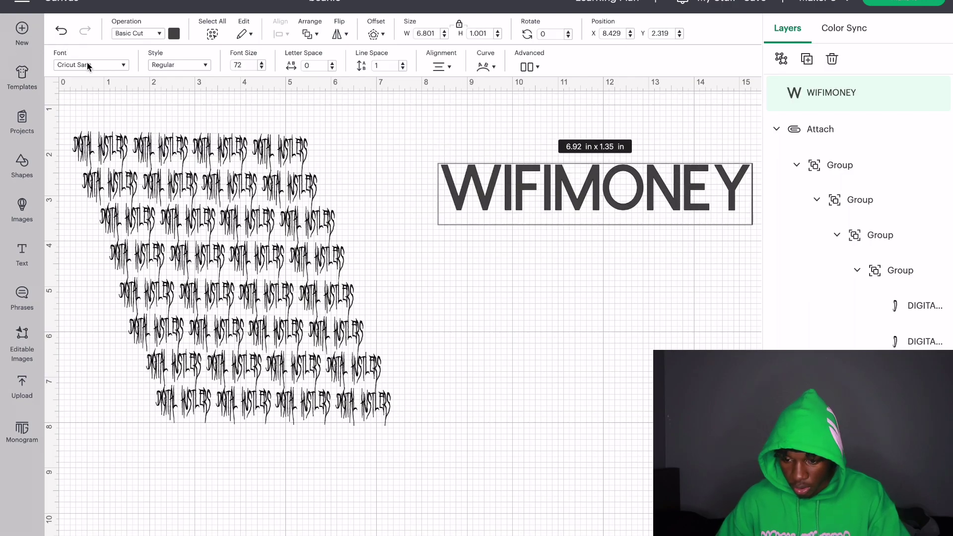
Find Leprico among the system fonts and apply it to the WIFIMONEY text
click(87, 64)
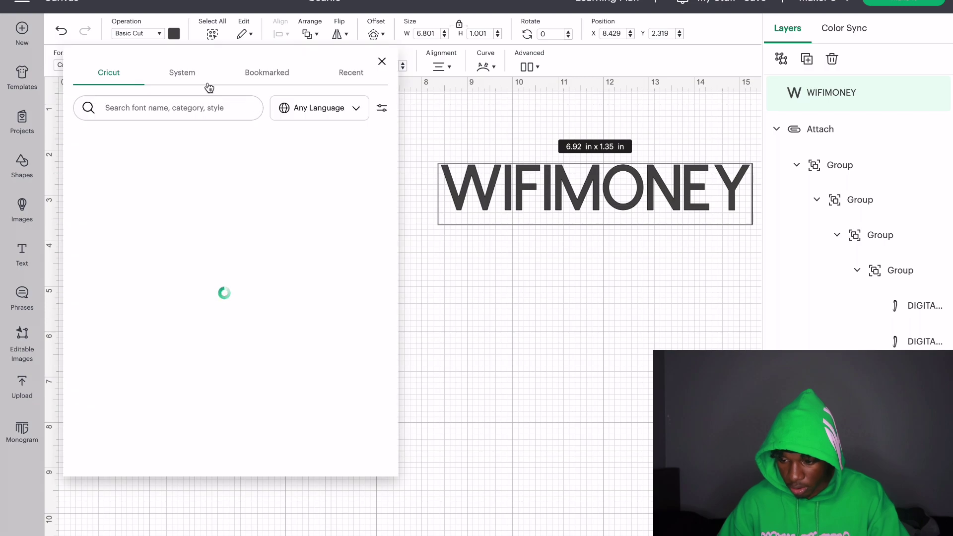
click(182, 73)
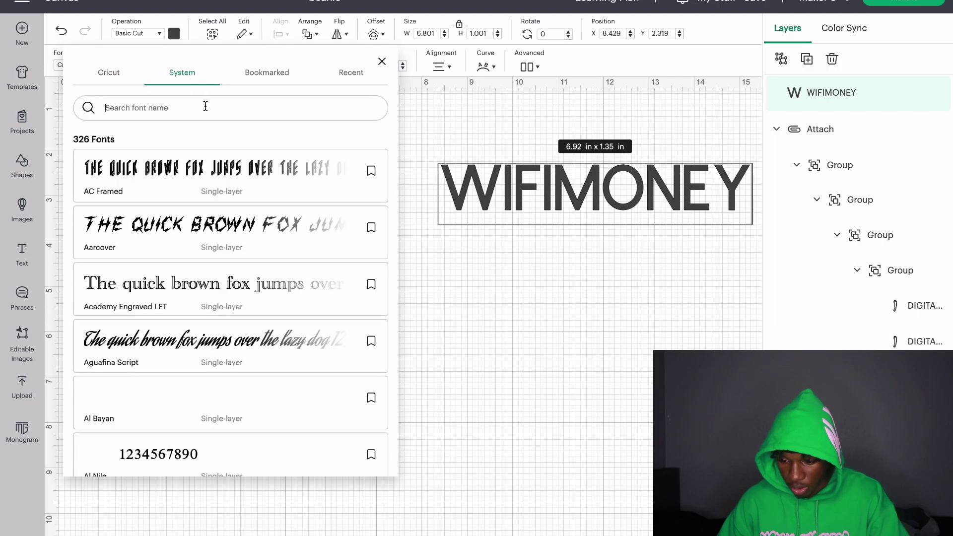
text(leprico)
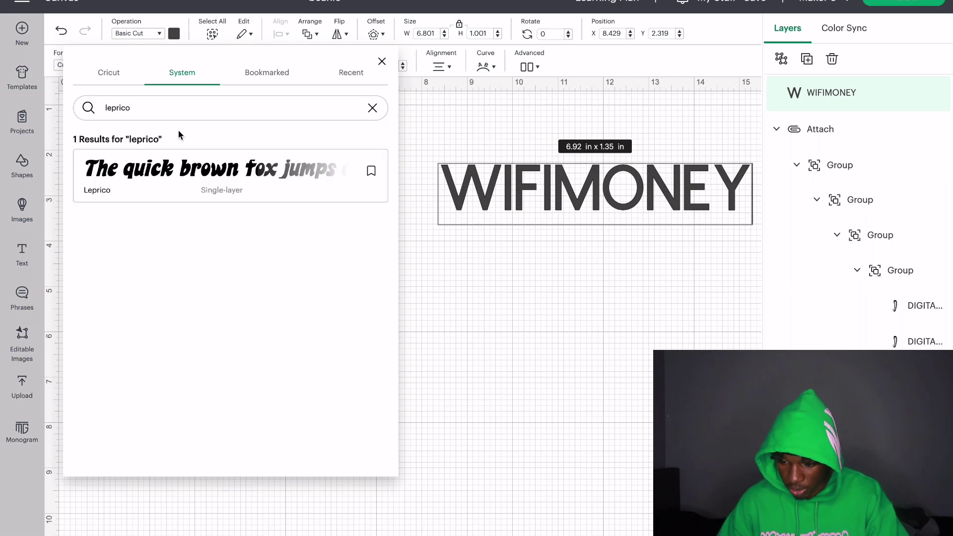
click(197, 175)
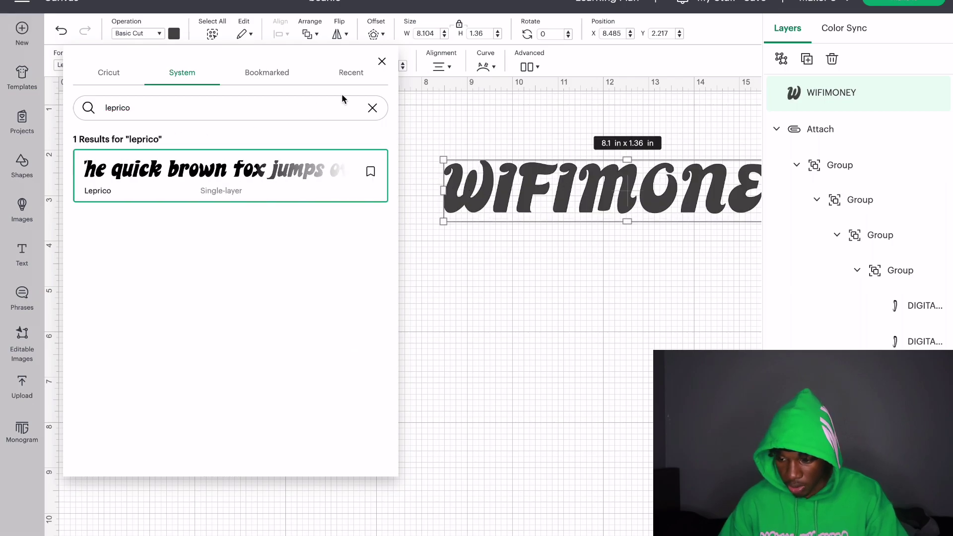
click(382, 61)
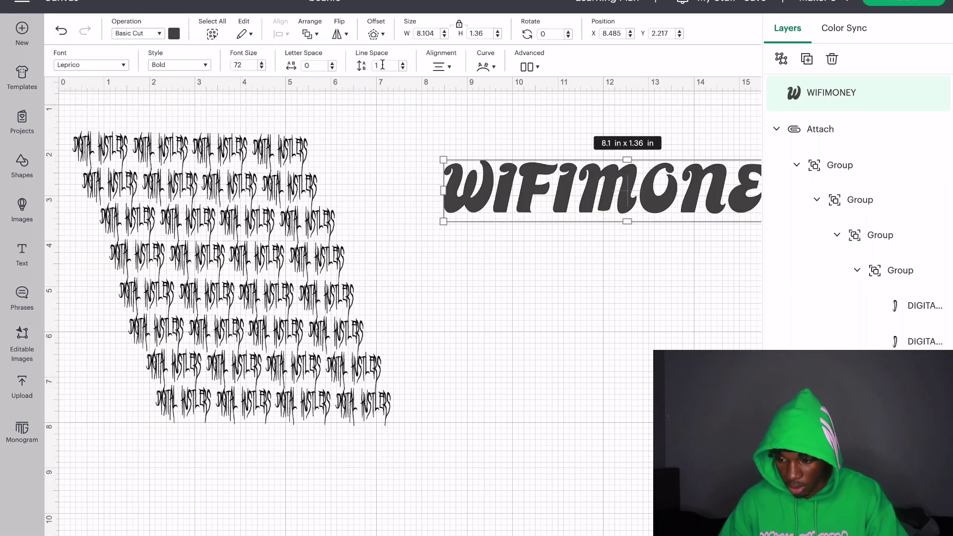
Colour the WIFIMONEY text black and move it to about X 6.4, Y 1.37, beside the pattern
click(173, 34)
click(187, 86)
drag(519, 151, 478, 152)
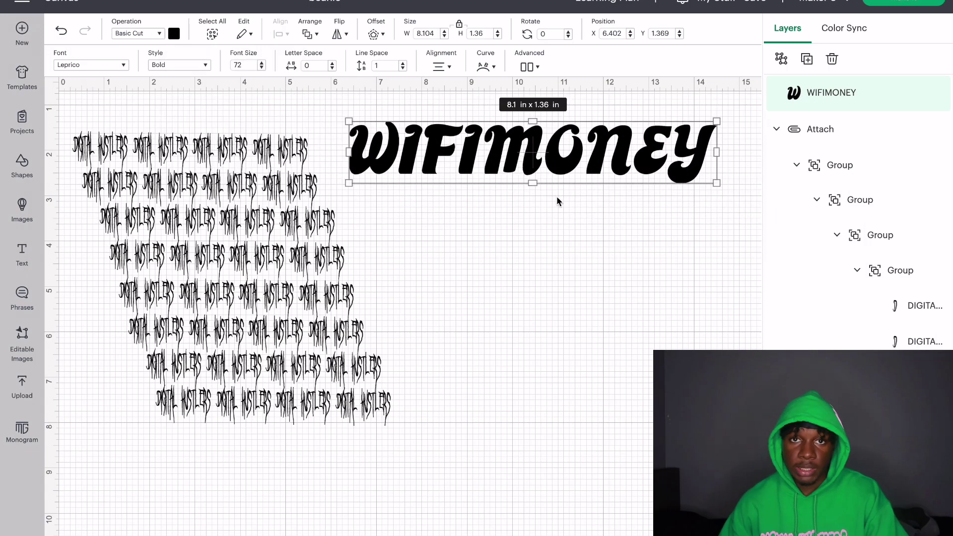
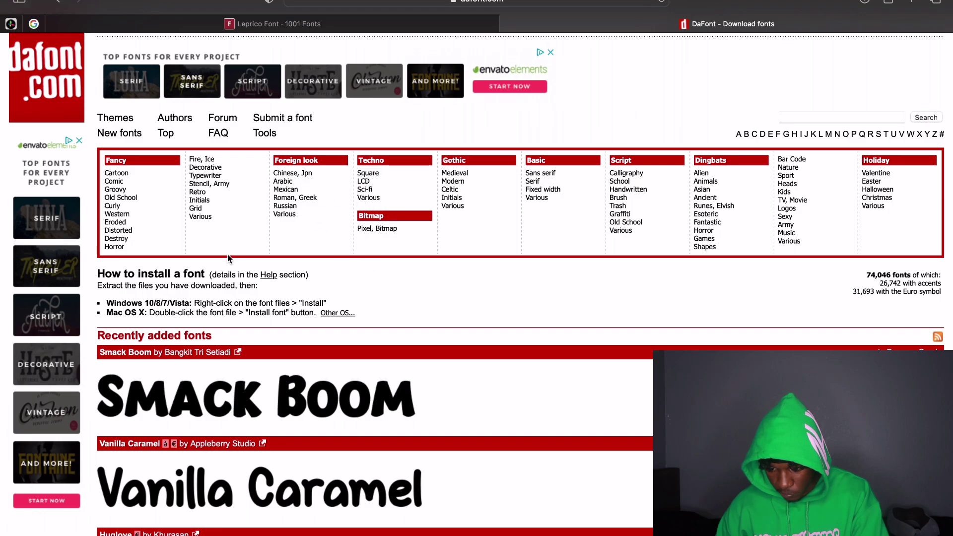
Switch to DaFont in the browser, browse the Fancy > Cartoon fonts and open the Starborn font's page
click(128, 177)
scroll(503, 367, down, 2)
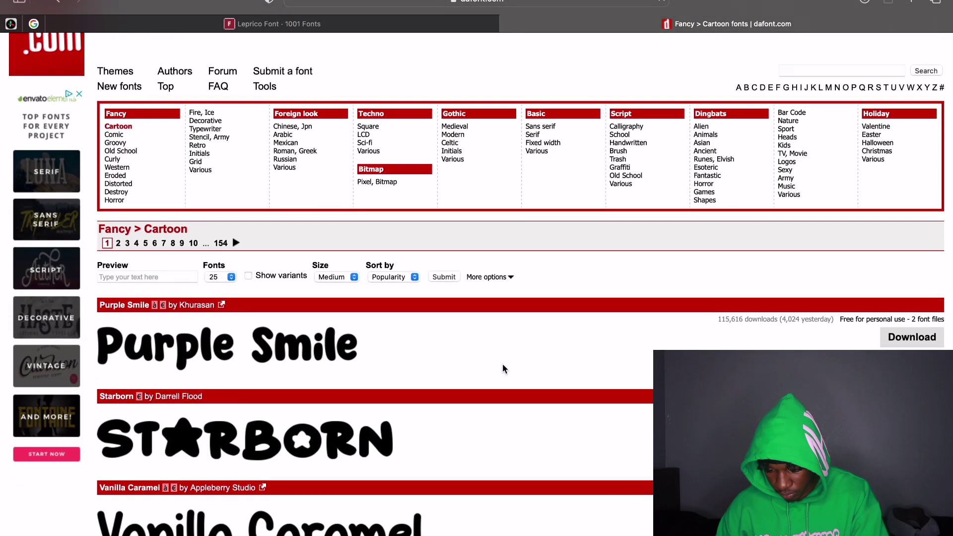
scroll(502, 368, down, 3)
click(380, 359)
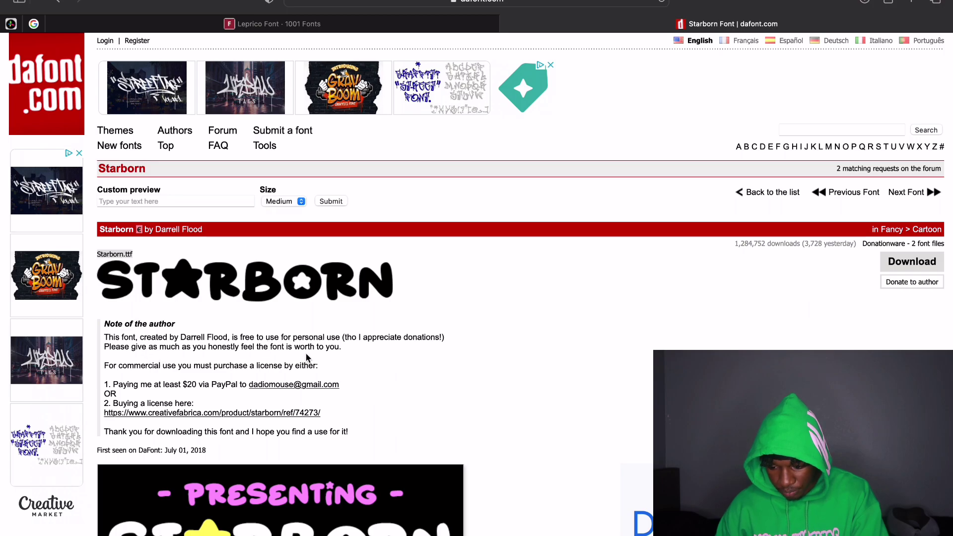
Read the author's note on the Starborn page, highlighting the personal-use and commercial-licence terms
drag(347, 341, 321, 339)
click(256, 341)
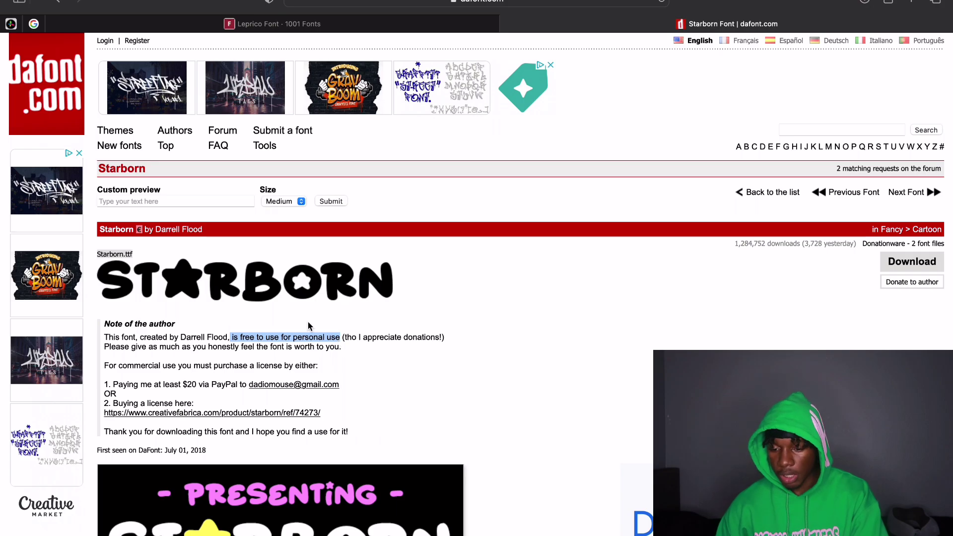
scroll(264, 318, down, 5)
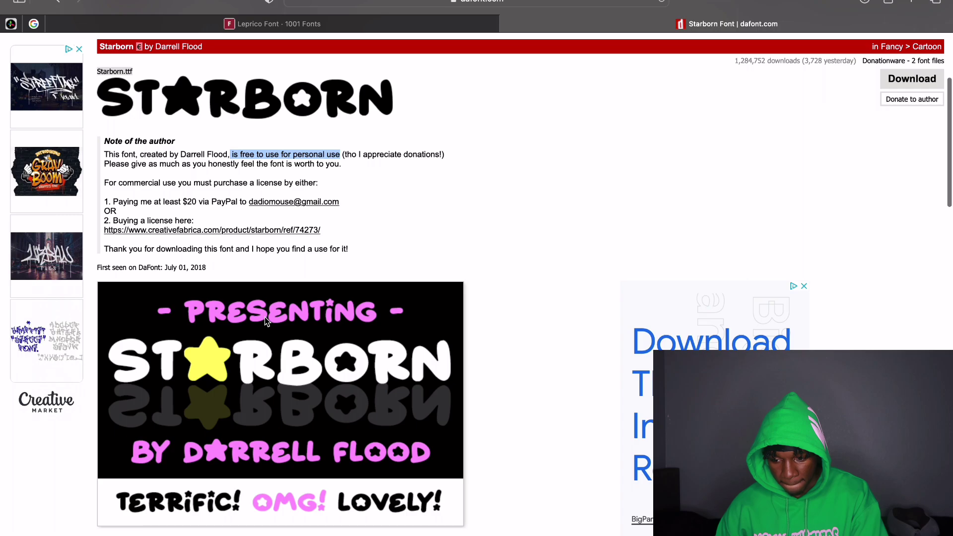
scroll(264, 316, right, 1)
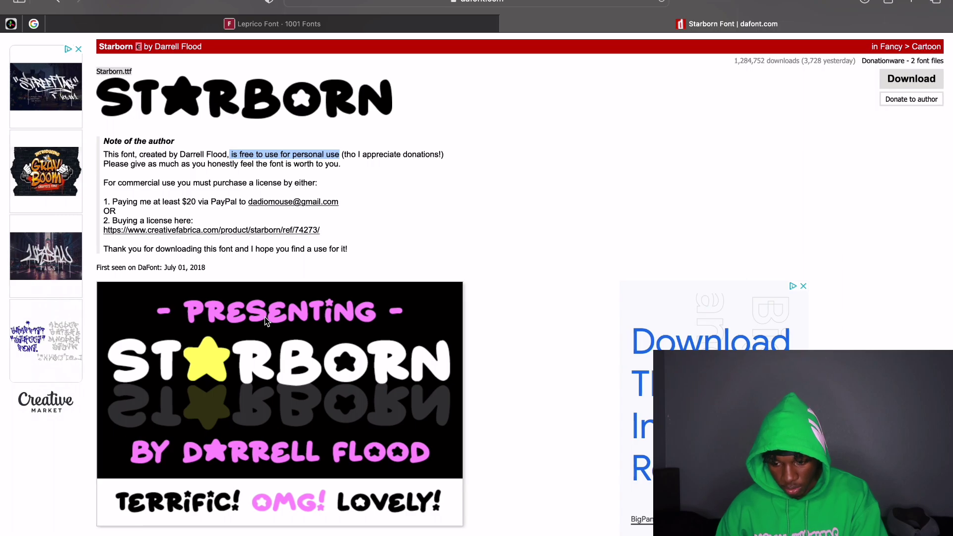
scroll(264, 316, left, 1)
drag(105, 181, 297, 186)
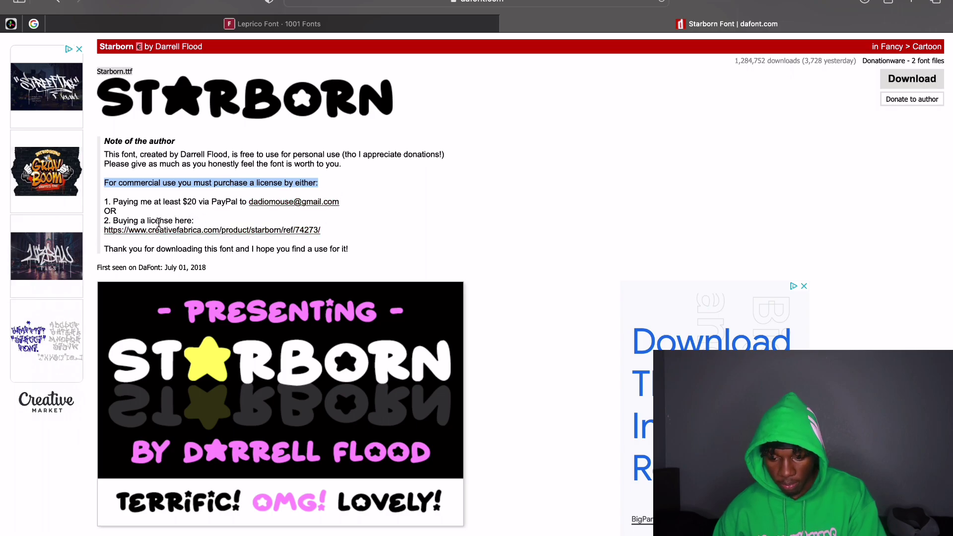
Return to the Cartoon fonts list, look through its fonts and enter "Wifimoney" as the preview text
click(58, 2)
scroll(367, 242, down, 10)
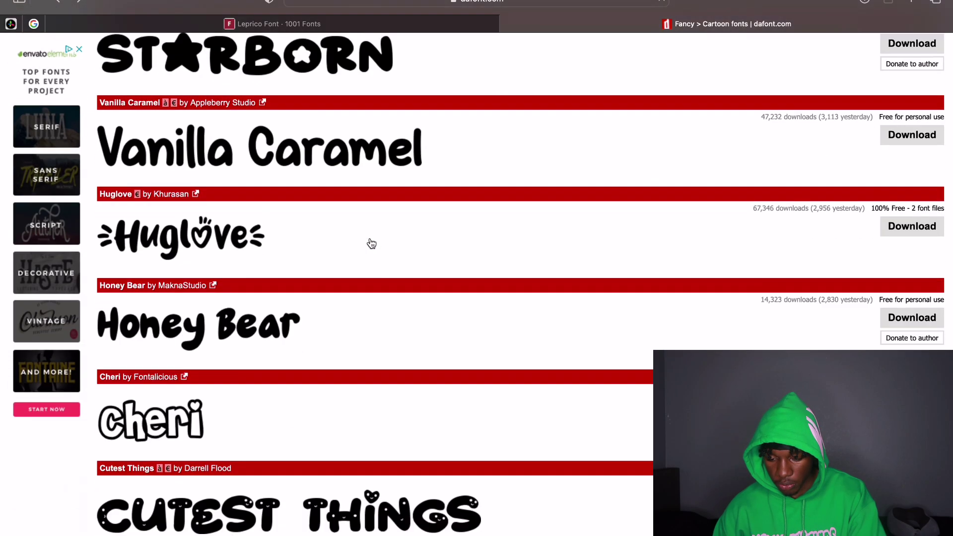
scroll(371, 243, down, 3)
scroll(372, 244, up, 10)
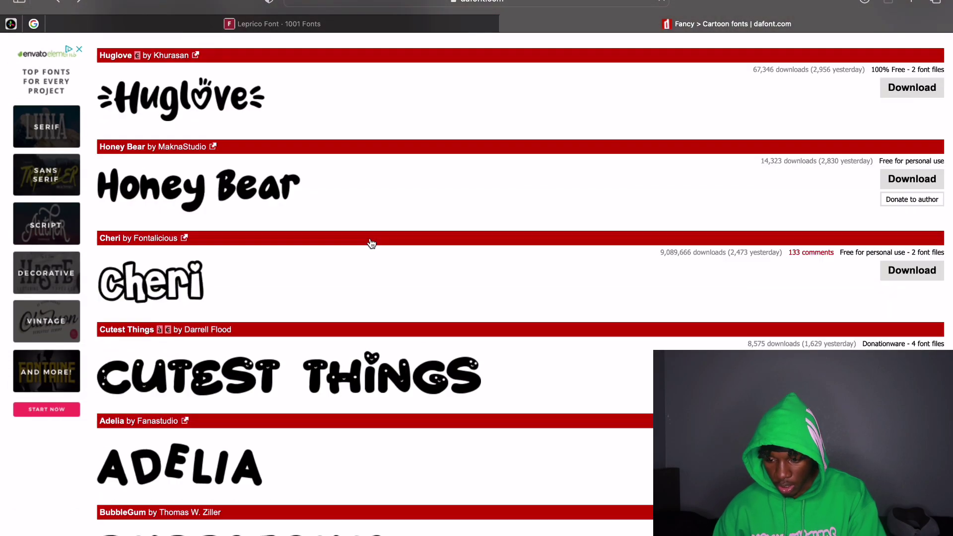
click(164, 336)
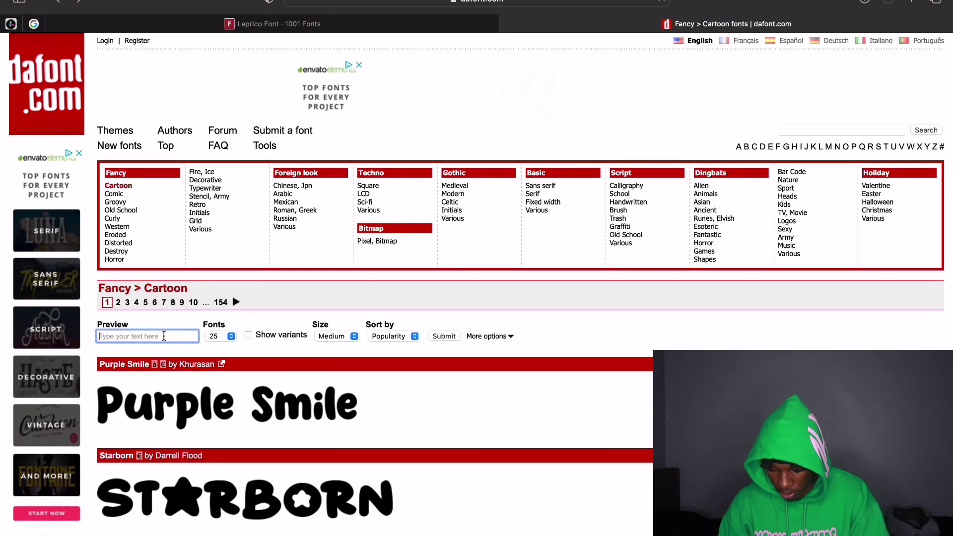
text(Wif)
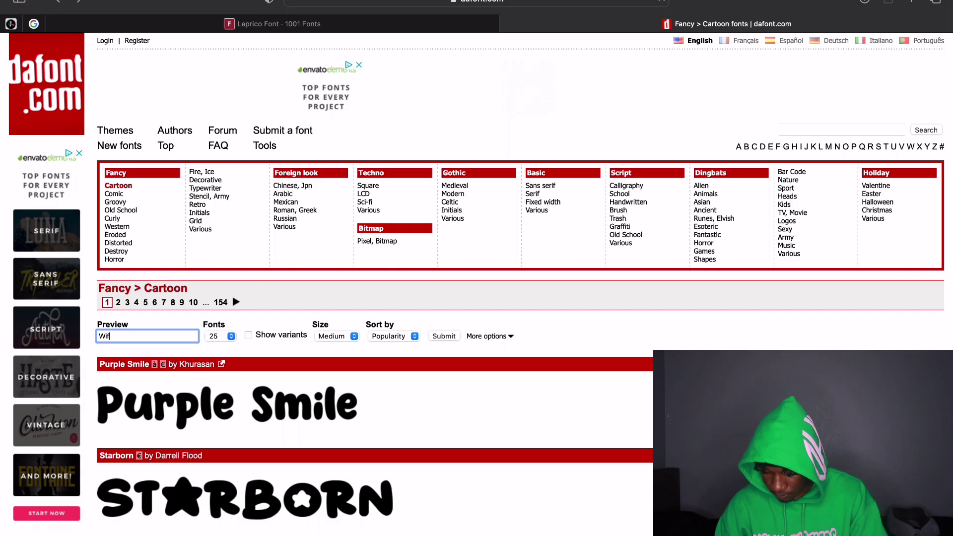
text(imoney)
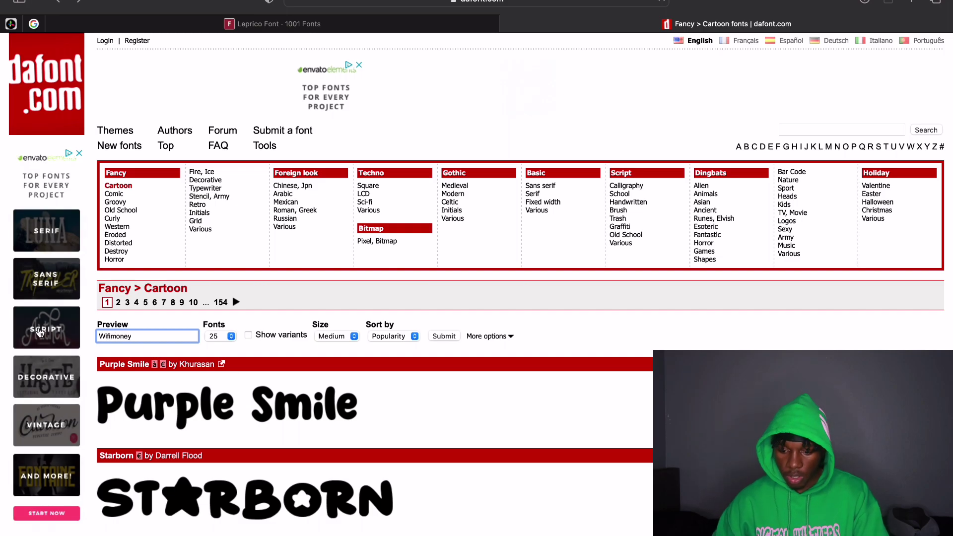
Set the Cartoon font list to 200 fonts per page at Small size, keeping it sorted by popularity
click(213, 337)
click(218, 374)
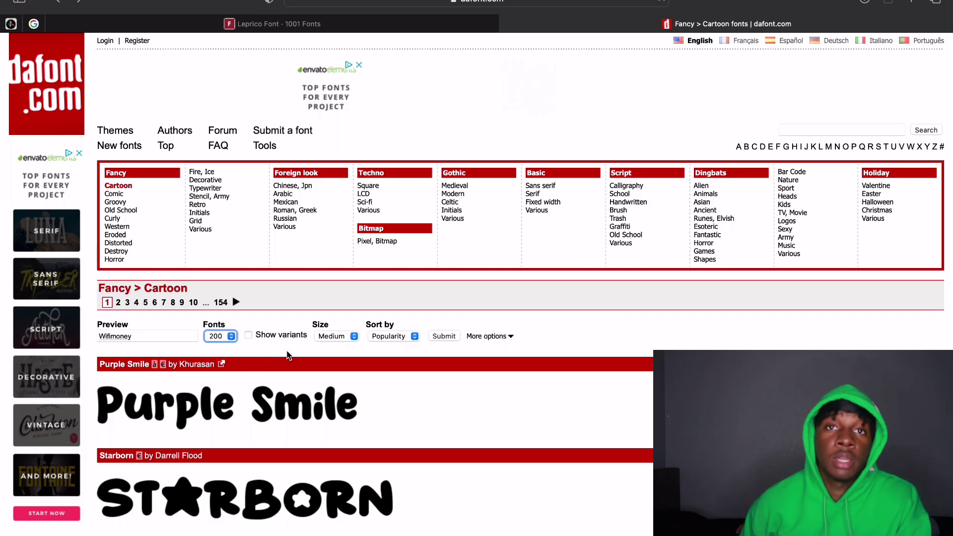
click(338, 337)
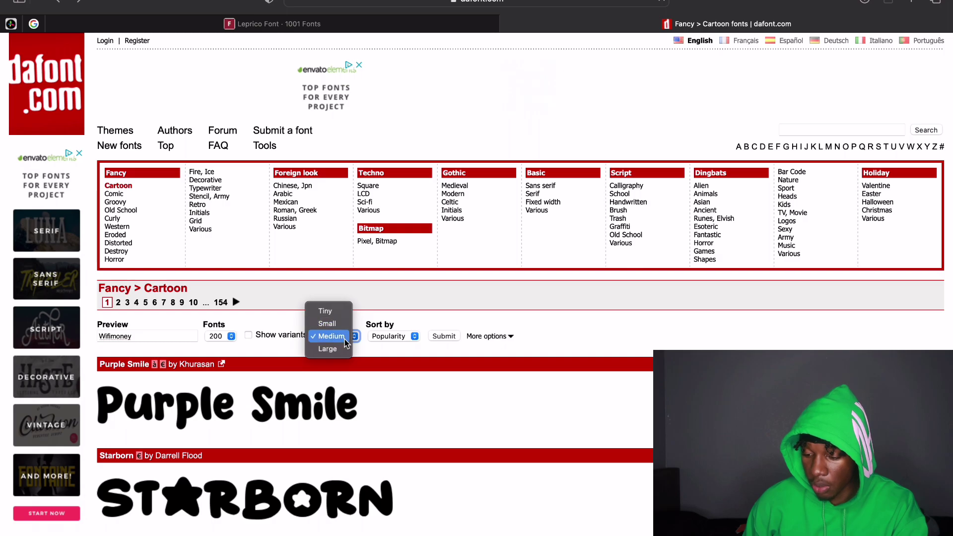
click(338, 324)
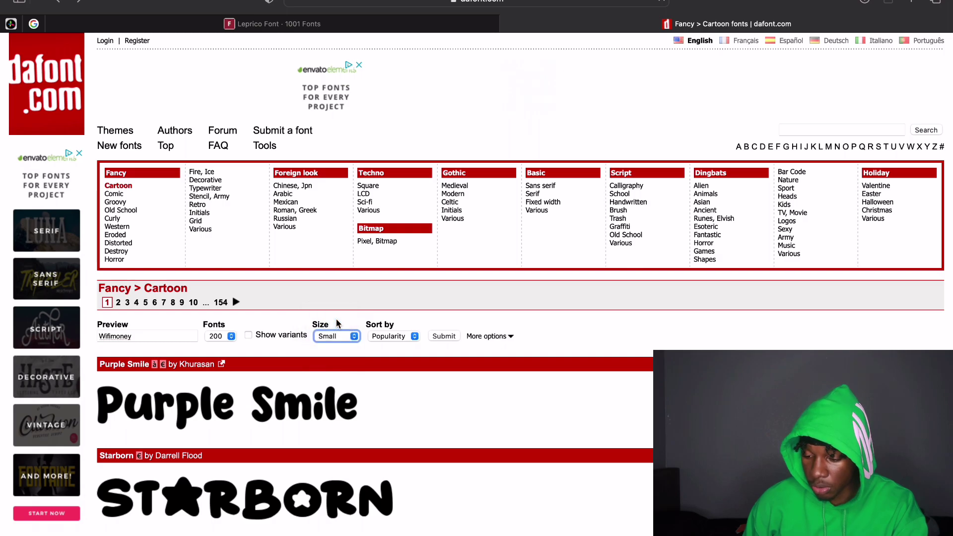
click(400, 337)
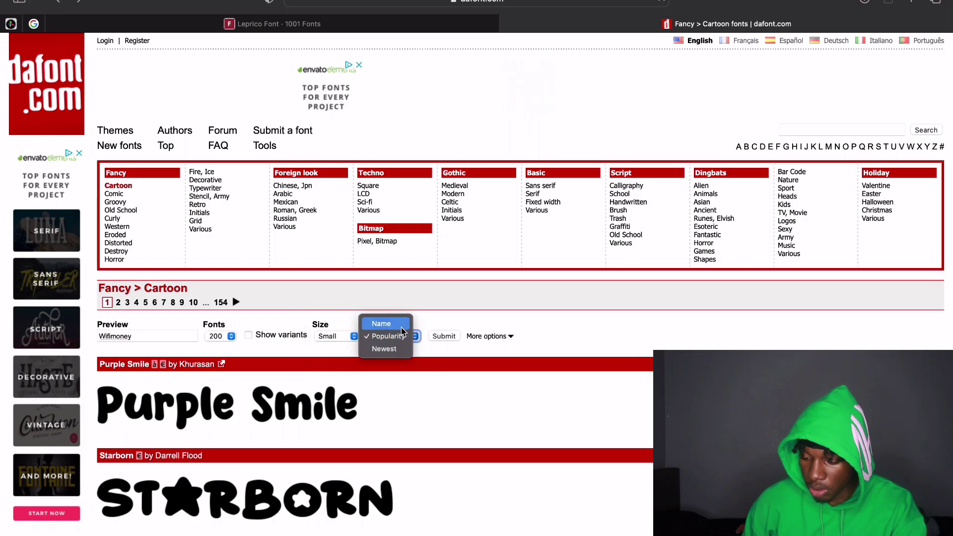
click(457, 322)
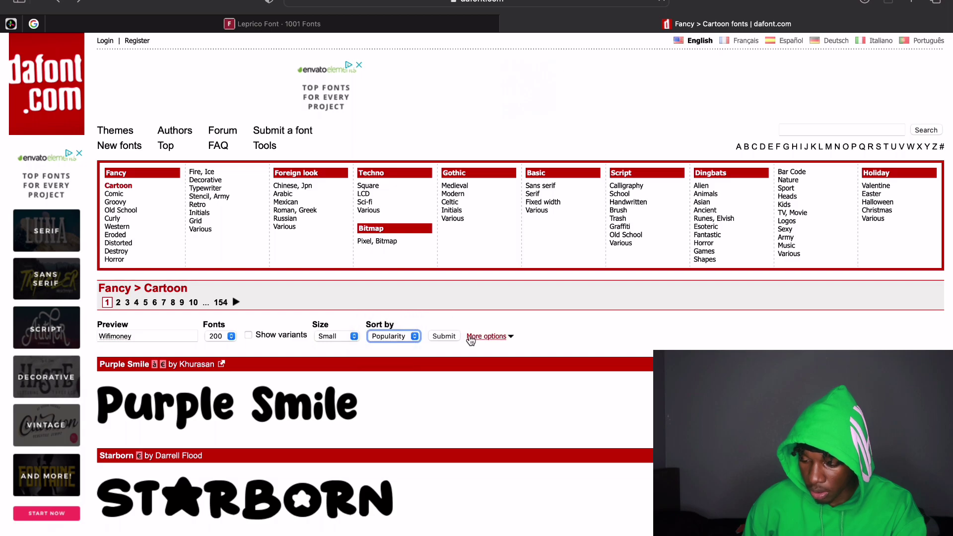
Filter the Cartoon font list to Public domain / GPL / OFL and 100% Free fonts and apply the list settings
click(497, 336)
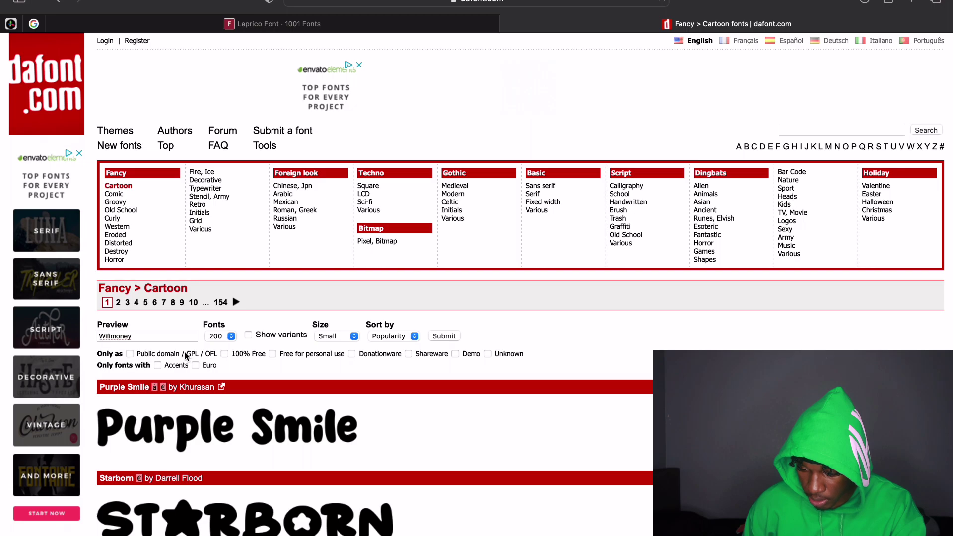
click(228, 354)
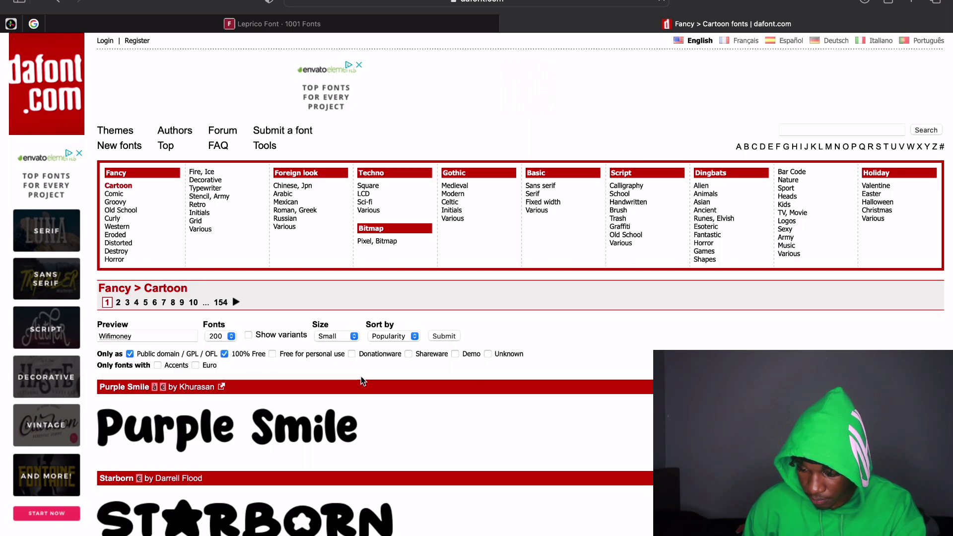
click(452, 336)
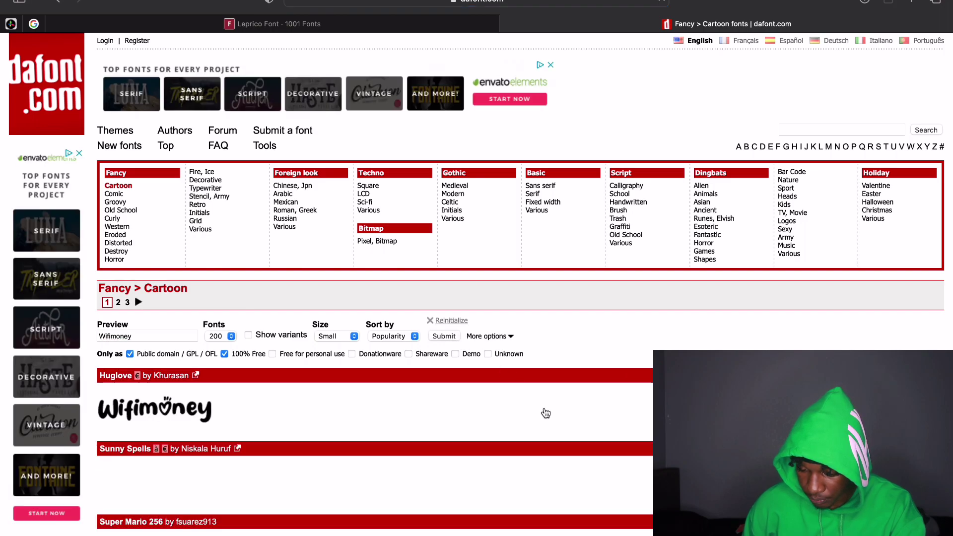
Browse the Wifimoney previews in the filtered list and open the A Alloy Ink font's page
scroll(546, 377, down, 10)
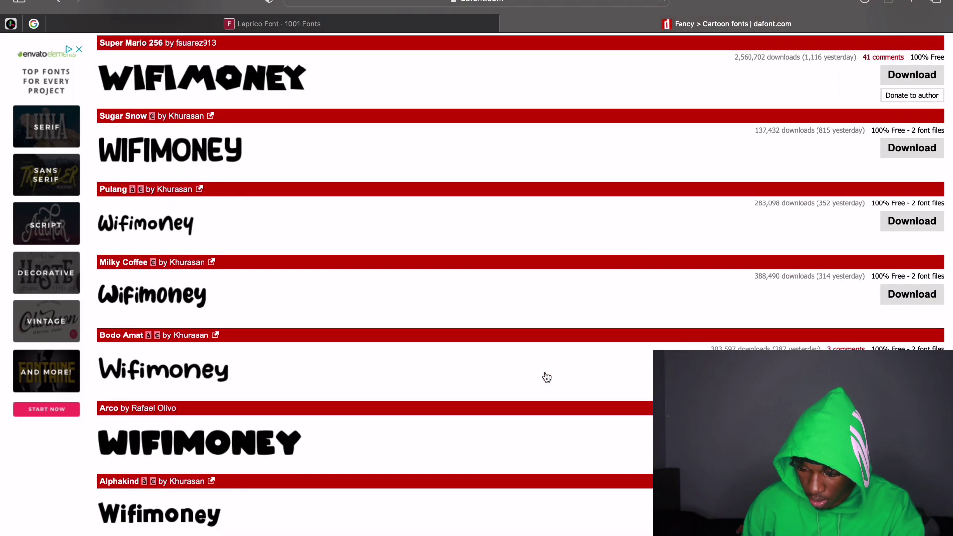
scroll(547, 377, down, 8)
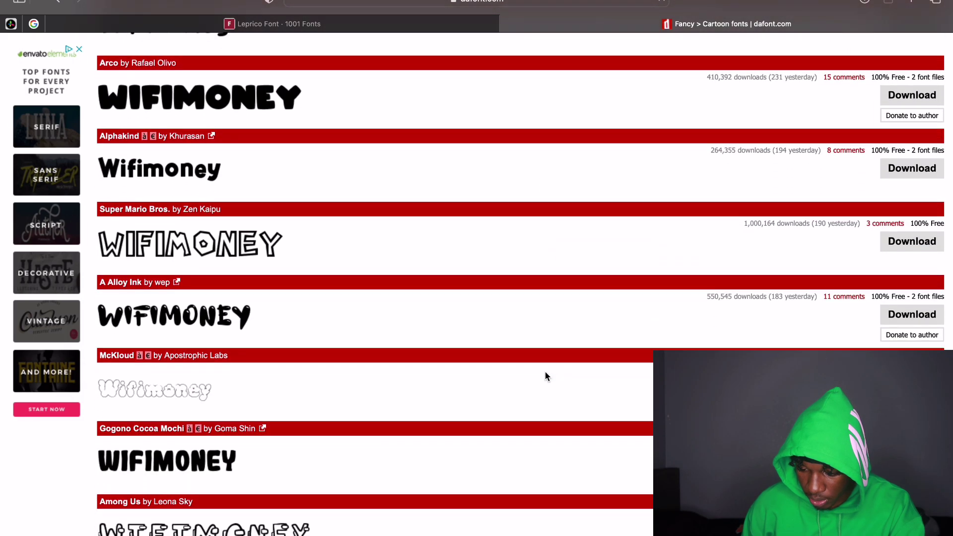
scroll(545, 376, down, 2)
click(209, 290)
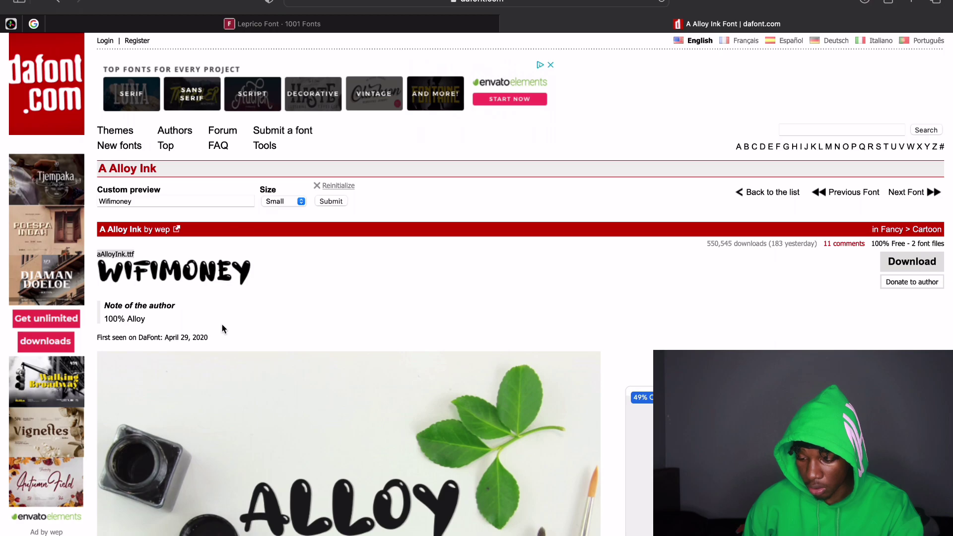
Download the A Alloy Ink font, allowing downloads from dafont.com, and open the downloaded a_alloy_ink folder
scroll(222, 329, down, 3)
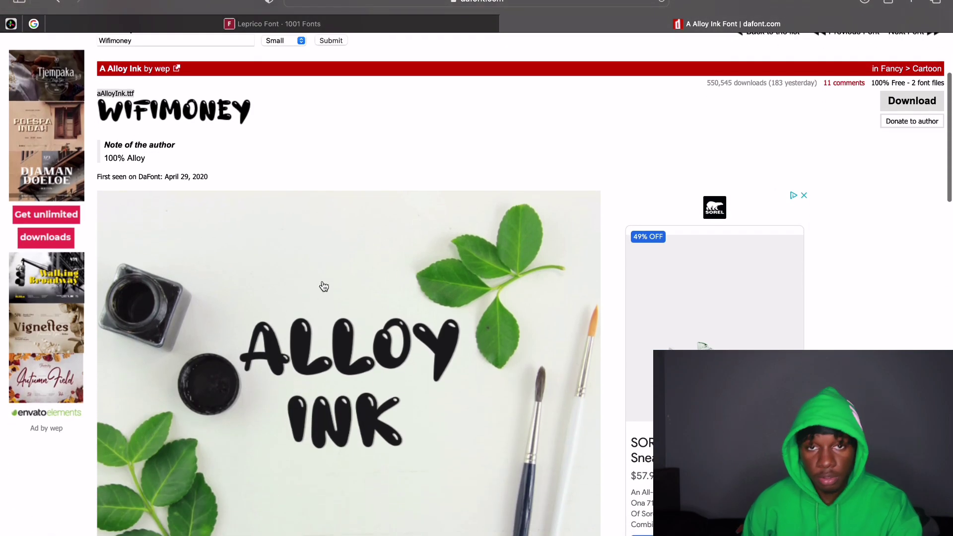
scroll(420, 303, up, 3)
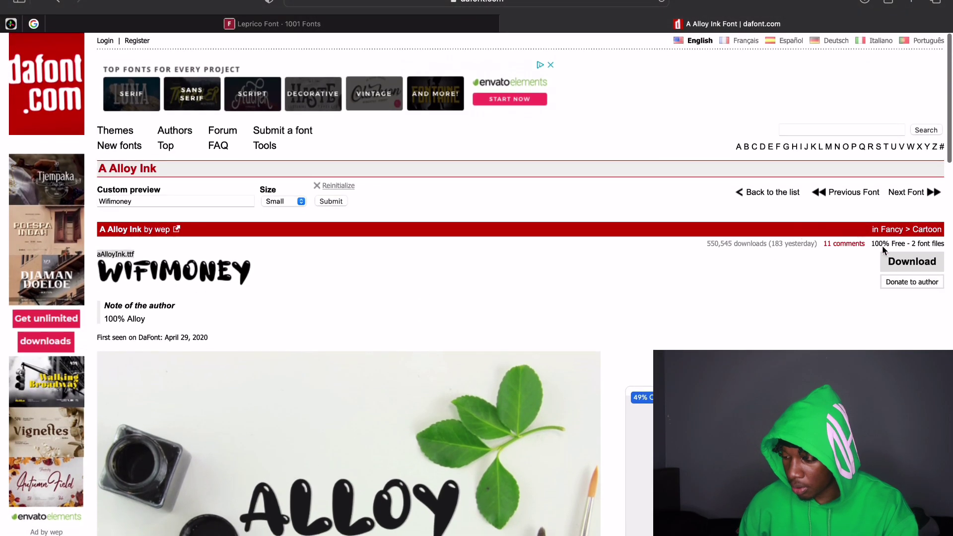
click(924, 273)
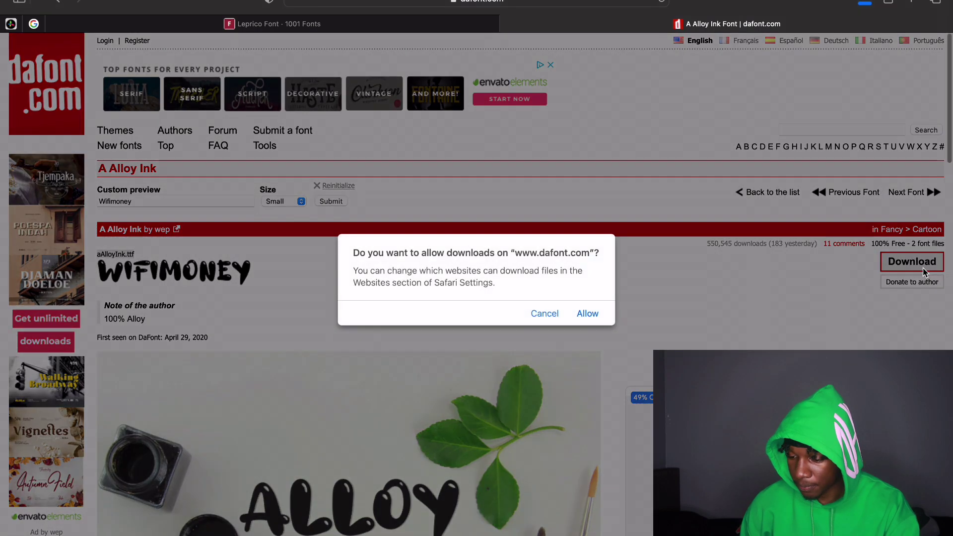
click(587, 314)
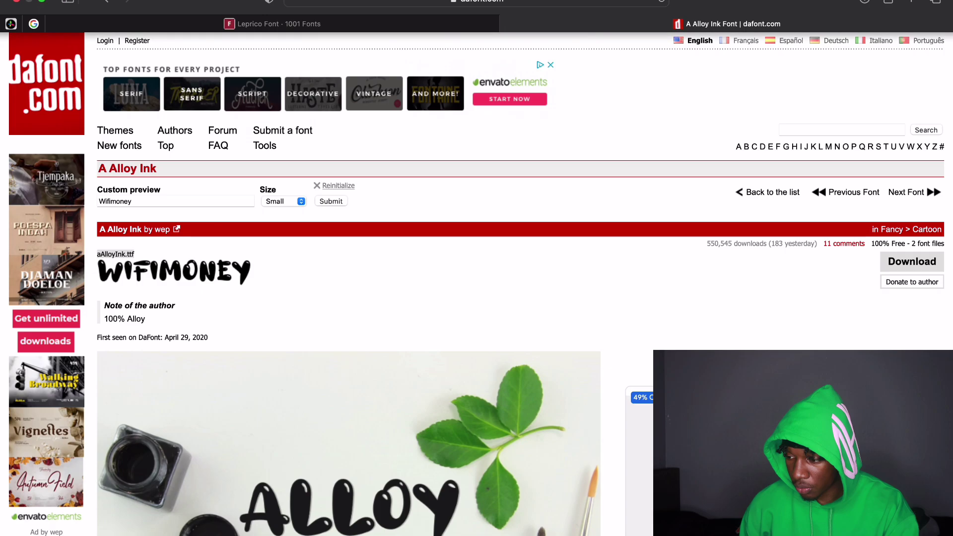
click(864, 2)
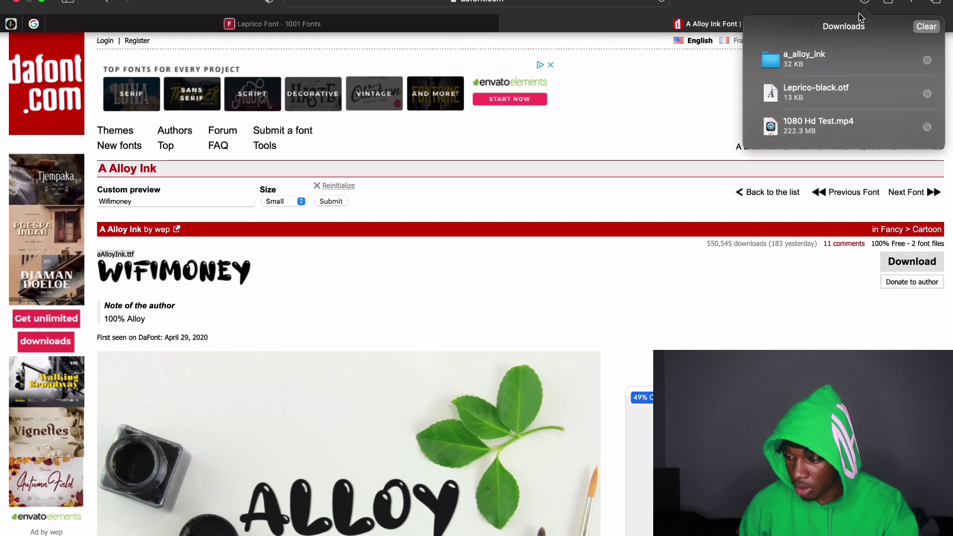
double_click(831, 63)
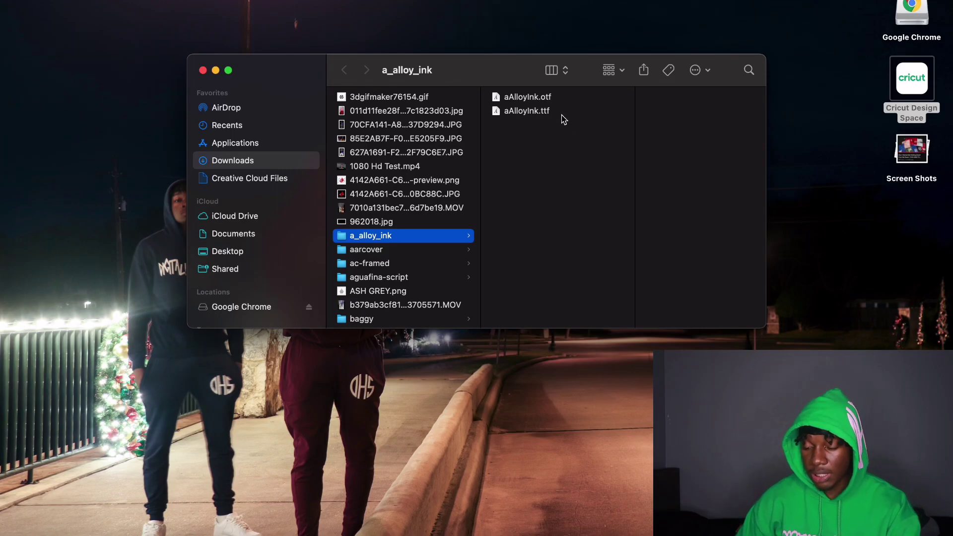
Compare the two font files in the a_alloy_ink folder and install aAlloyInk.ttf
click(546, 111)
click(546, 111)
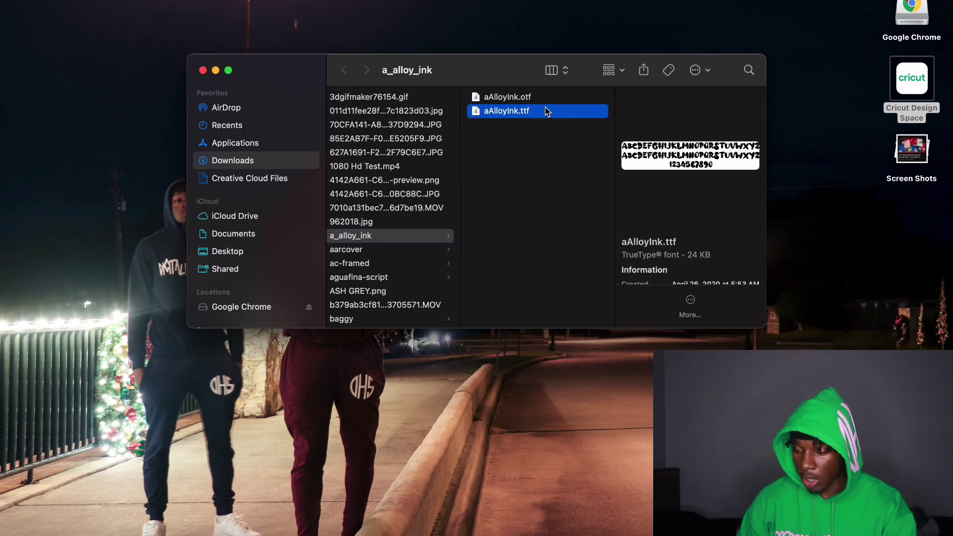
click(548, 97)
click(549, 109)
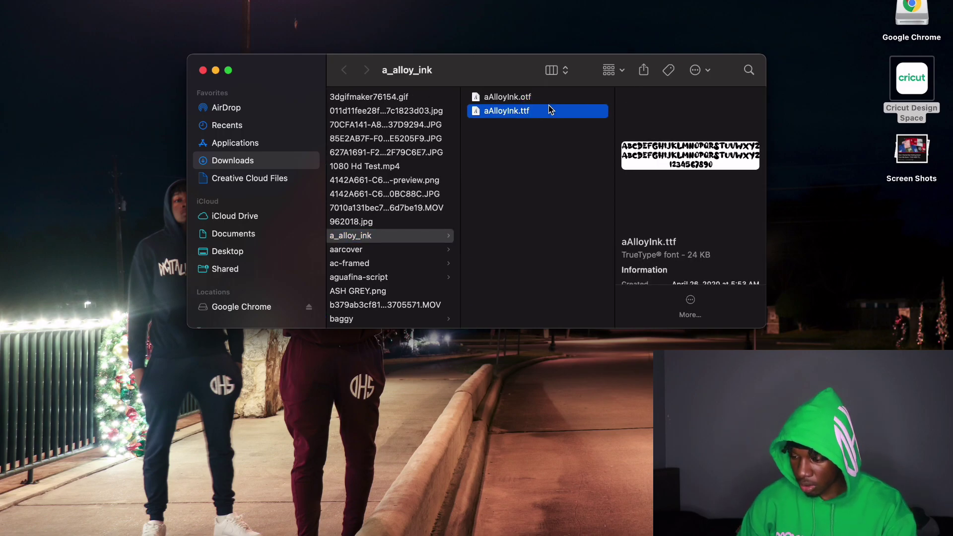
click(546, 98)
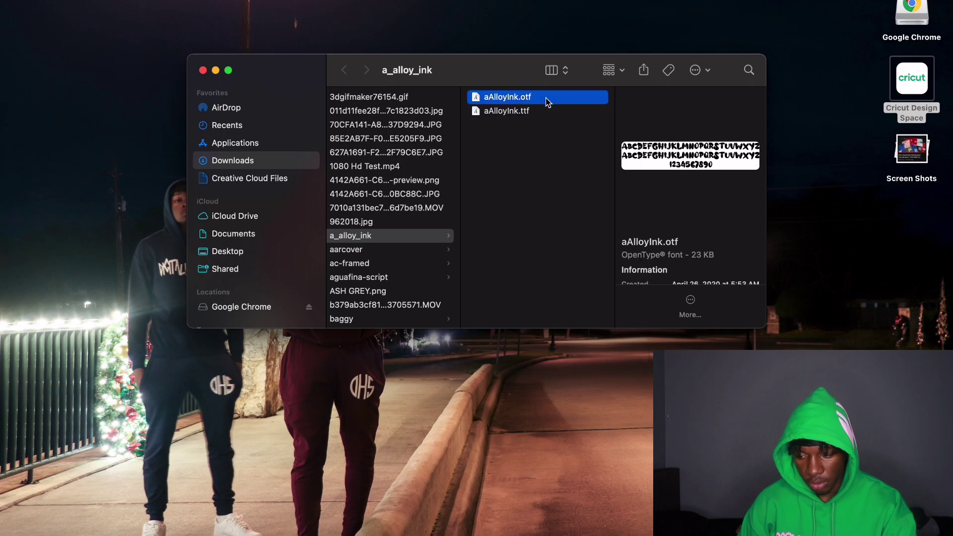
click(547, 109)
click(553, 119)
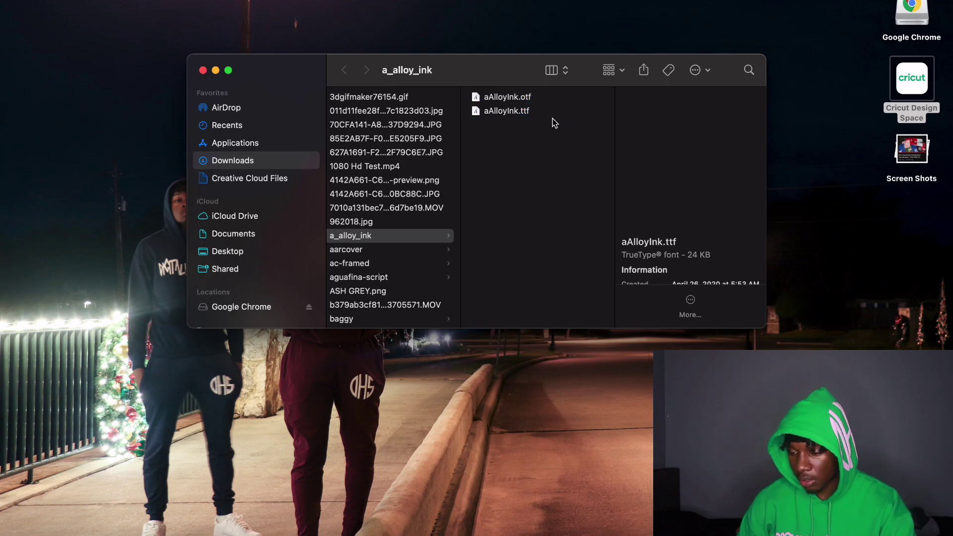
double_click(548, 112)
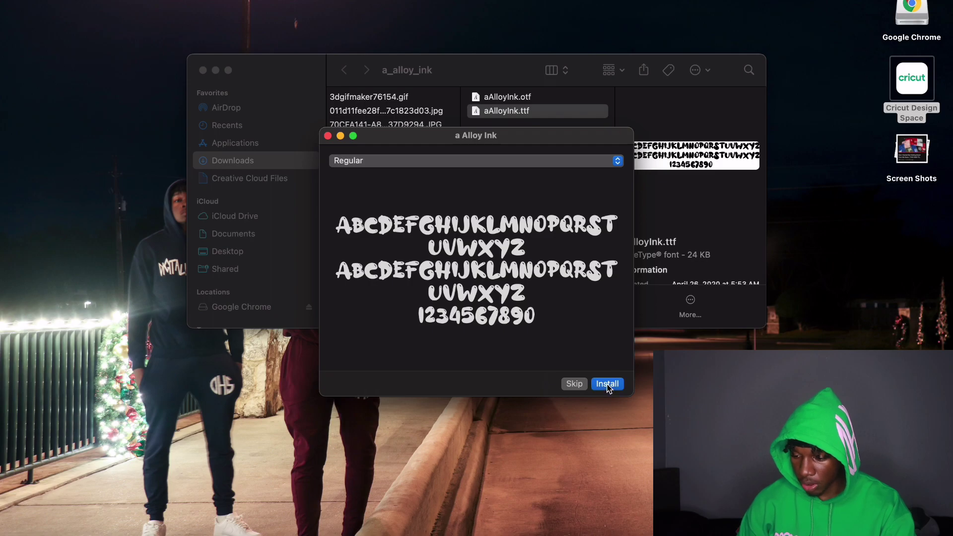
click(607, 385)
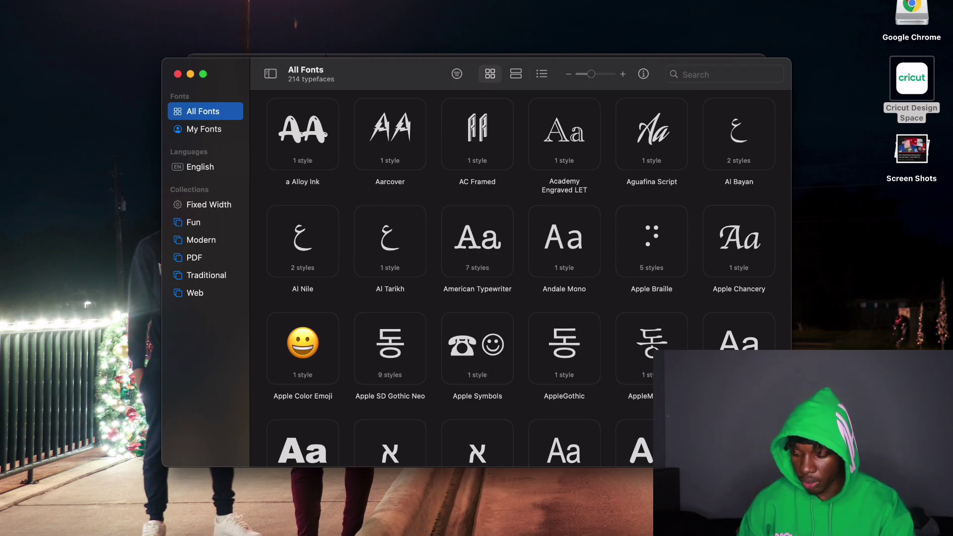
Switch to Cricut Design Space and search the system fonts for "alloy" instead of "leprico"
key(ctrl+Right)
click(109, 65)
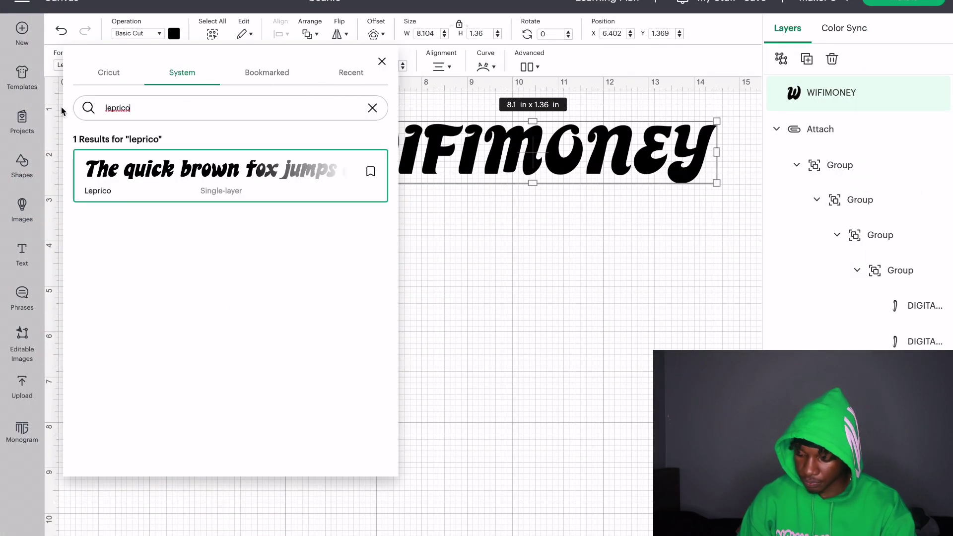
key(BackSpace)
key(BackSpace)
key(BackSpace)
key(BackSpace)
key(BackSpace)
key(BackSpace)
key(BackSpace)
text(alloy)
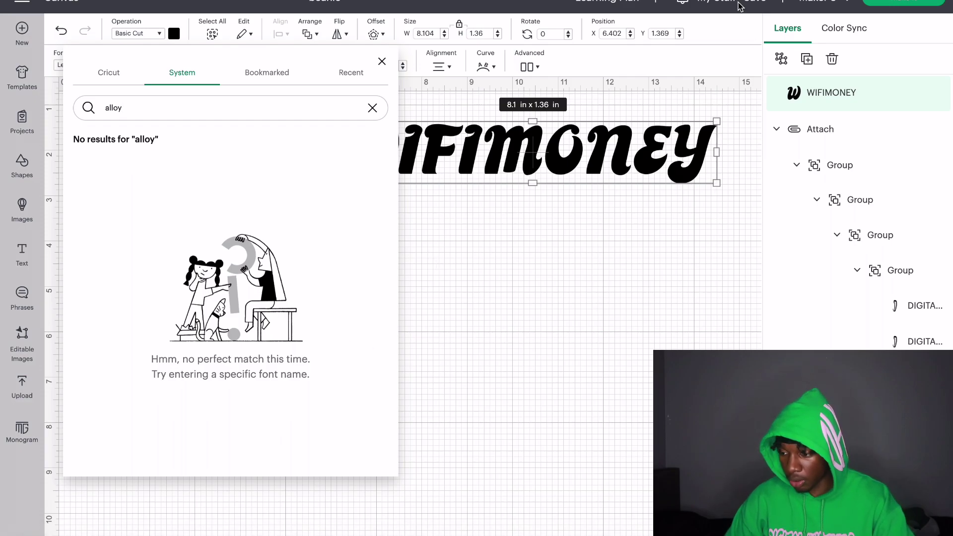
Save the beanie project and restart Cricut Design Space with that project open again
click(753, 4)
click(762, 15)
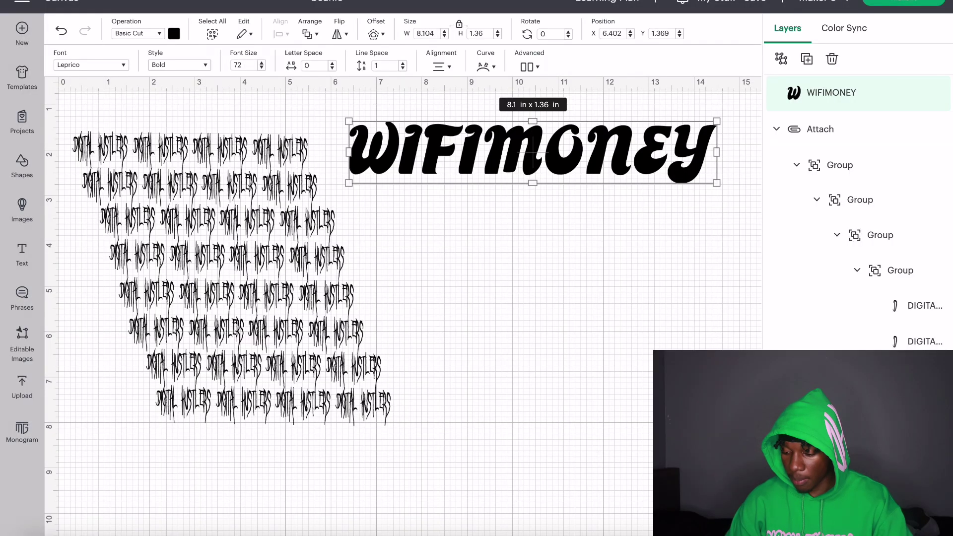
key(super+q)
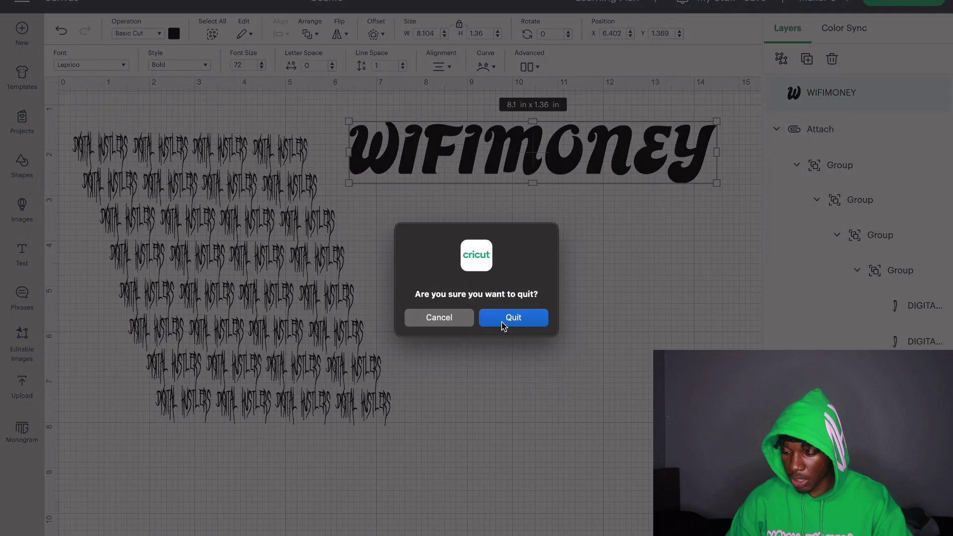
click(503, 322)
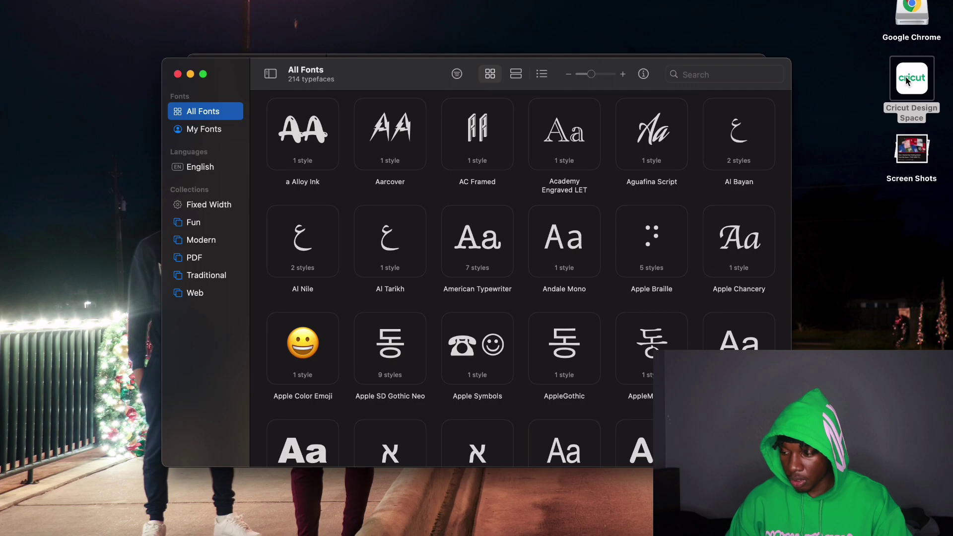
double_click(906, 77)
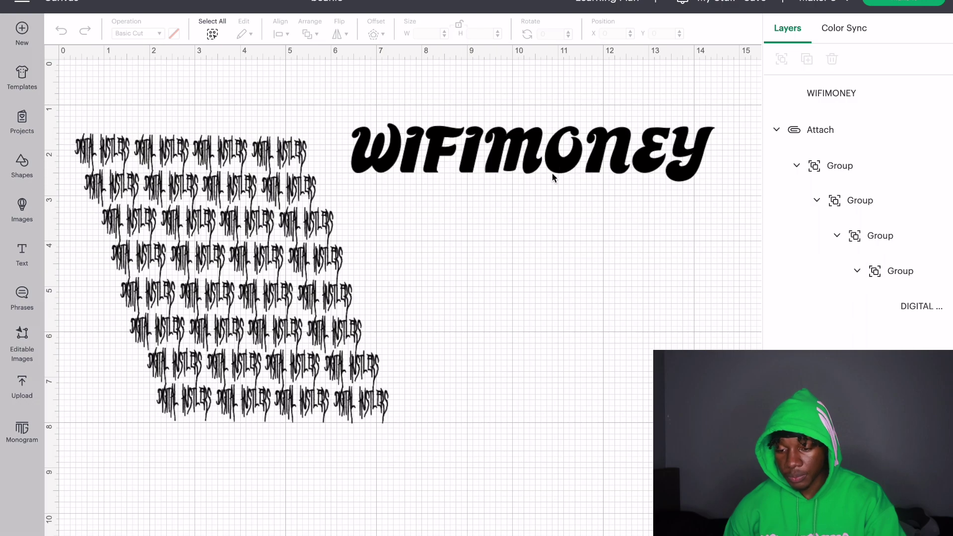
Change the WIFIMONEY text to the system font a Alloy Ink and move it to about X 6.8, Y 2.7
click(503, 150)
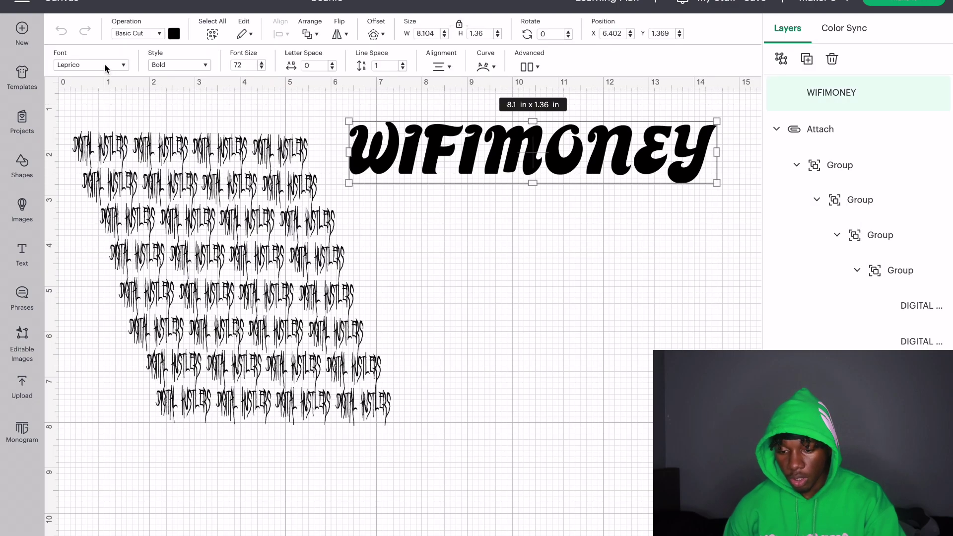
click(91, 64)
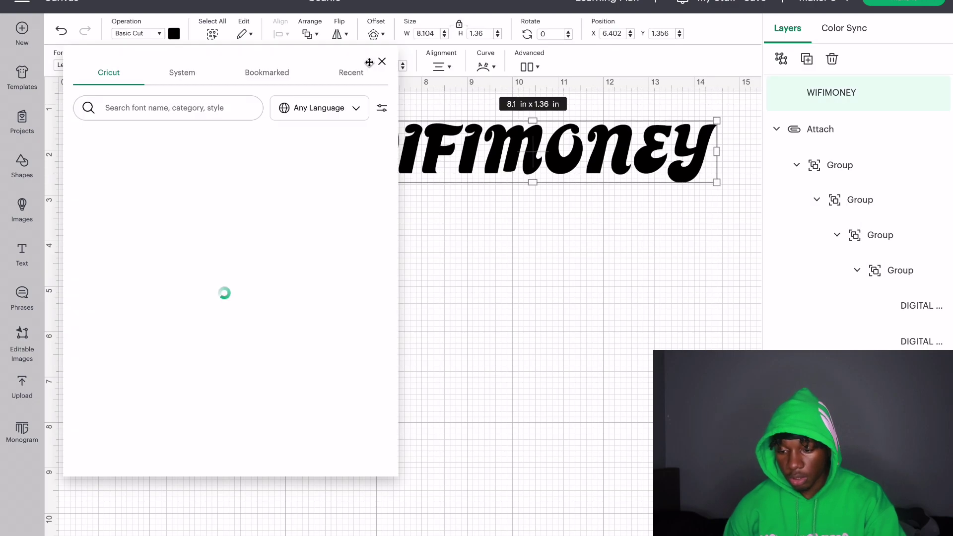
click(203, 77)
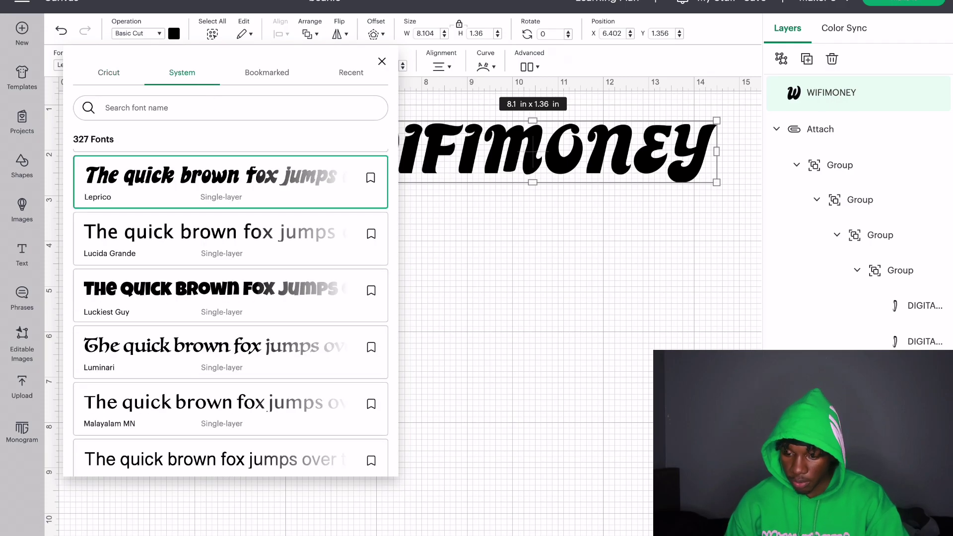
text(allow)
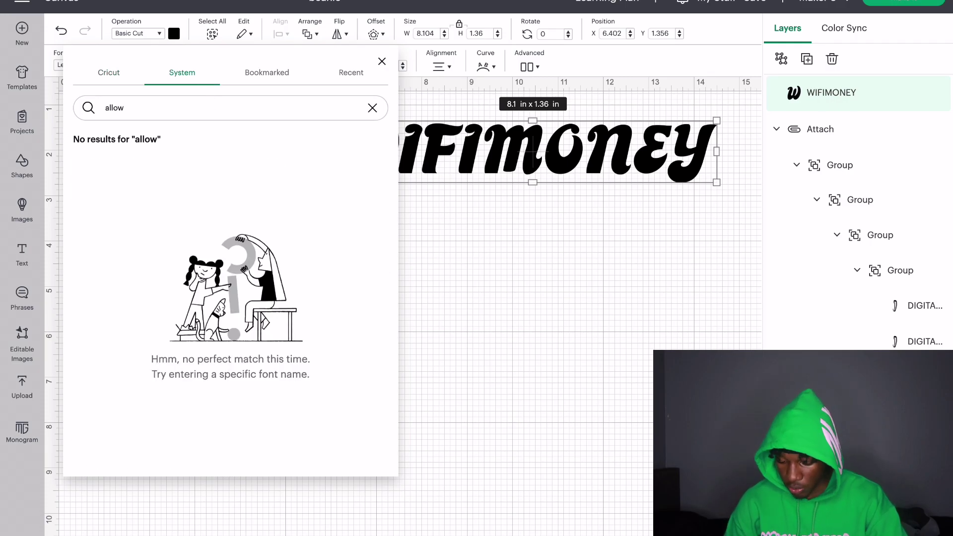
key(BackSpace)
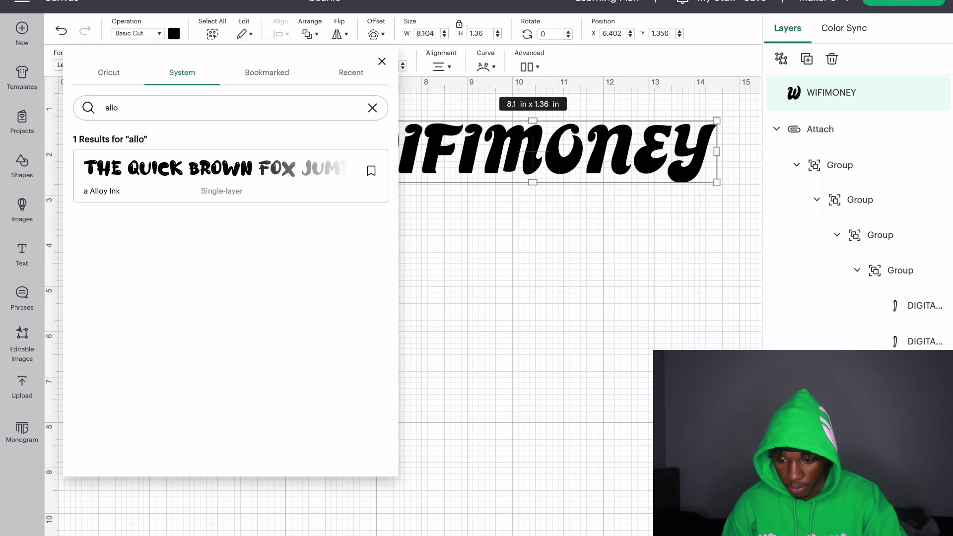
click(153, 174)
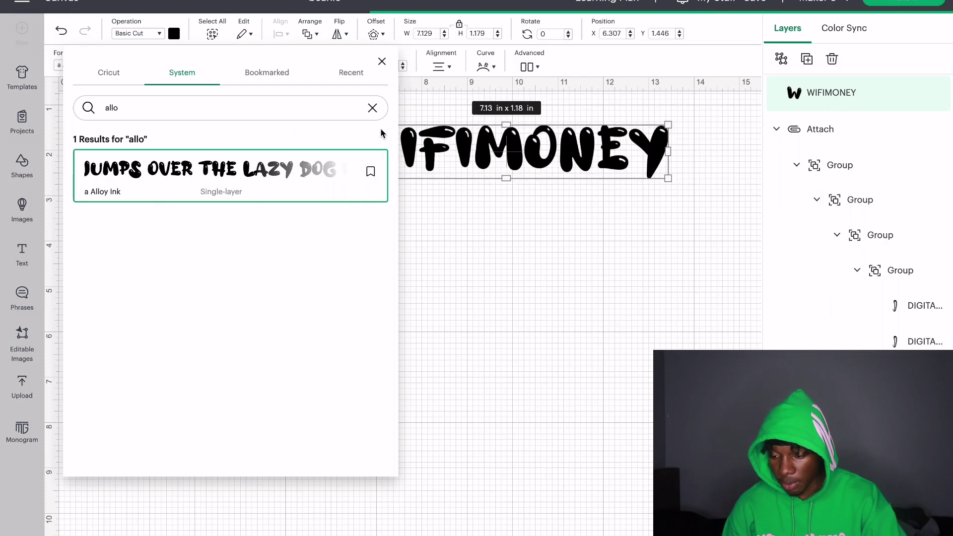
click(382, 61)
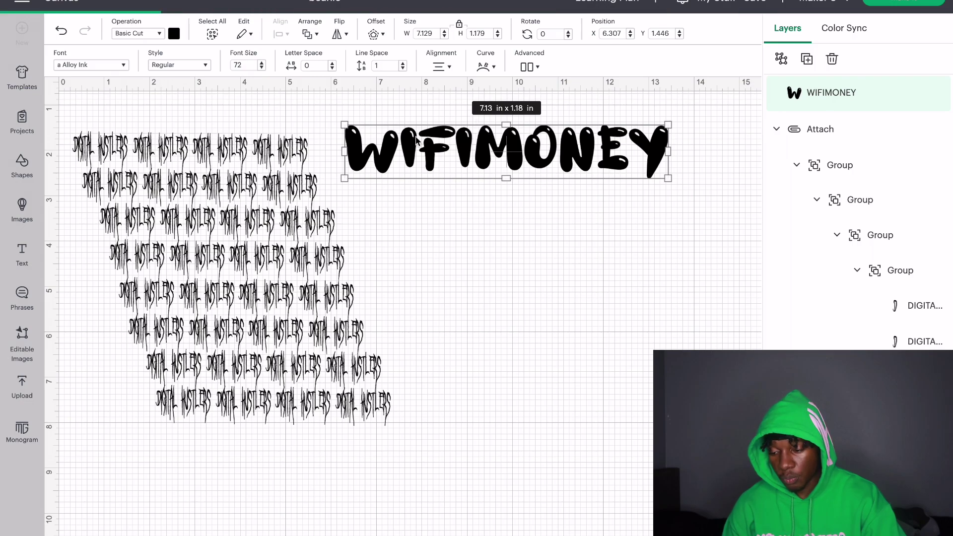
click(417, 141)
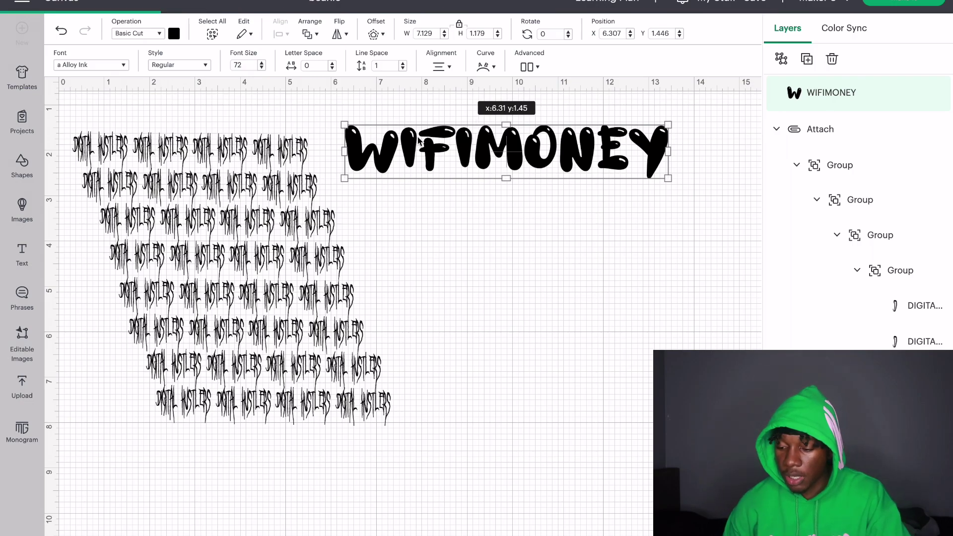
drag(418, 136, 438, 192)
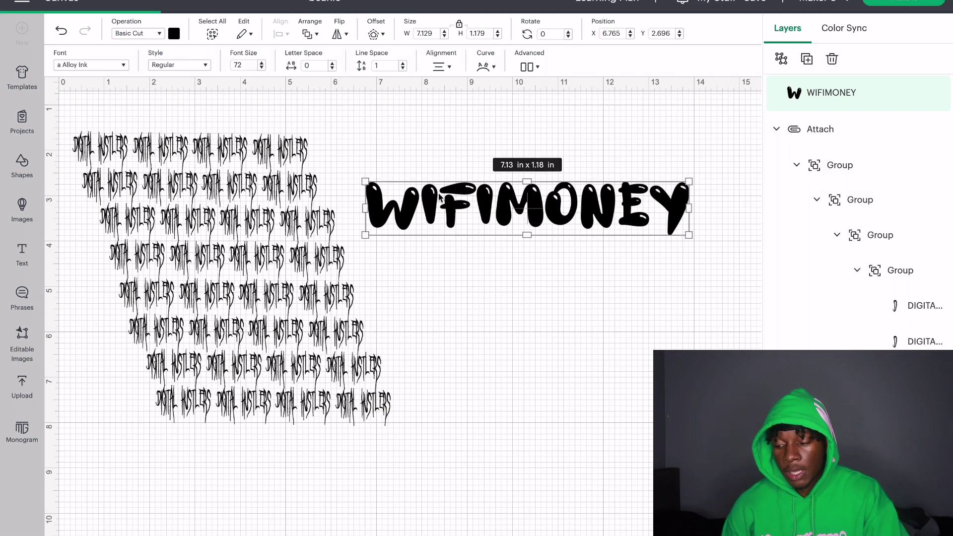